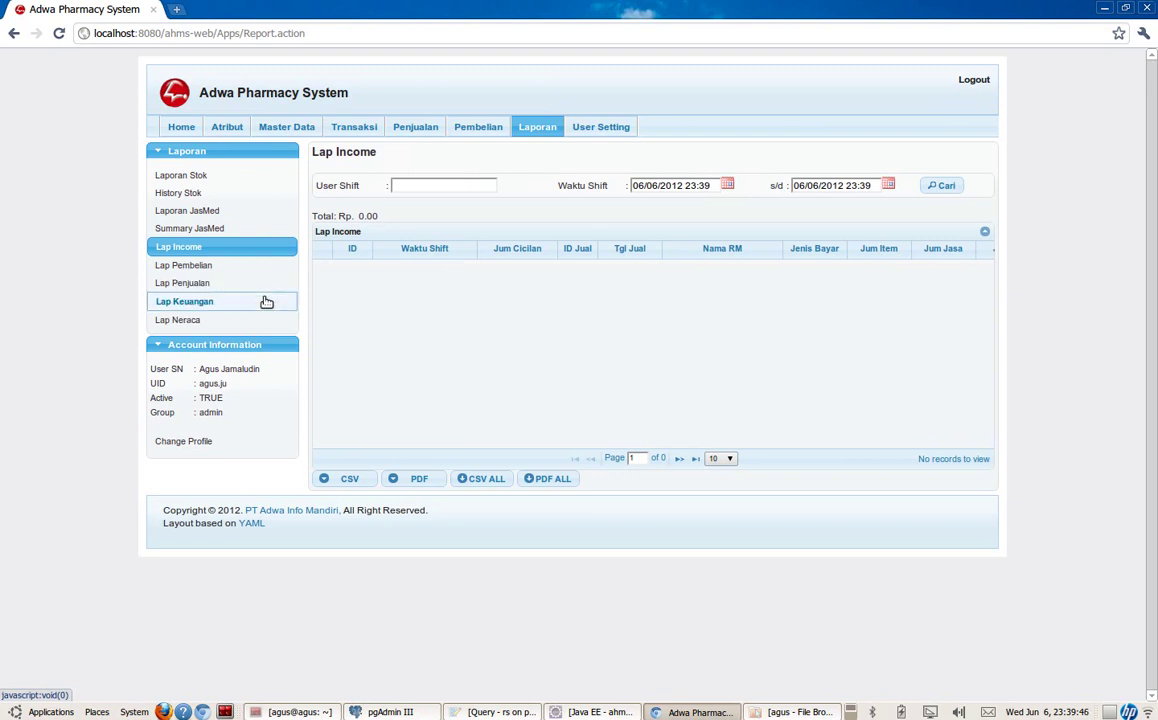
- Look through the Lap Keuangan and Lap Neraca report pages and return to the Lap Income report
click(266, 302)
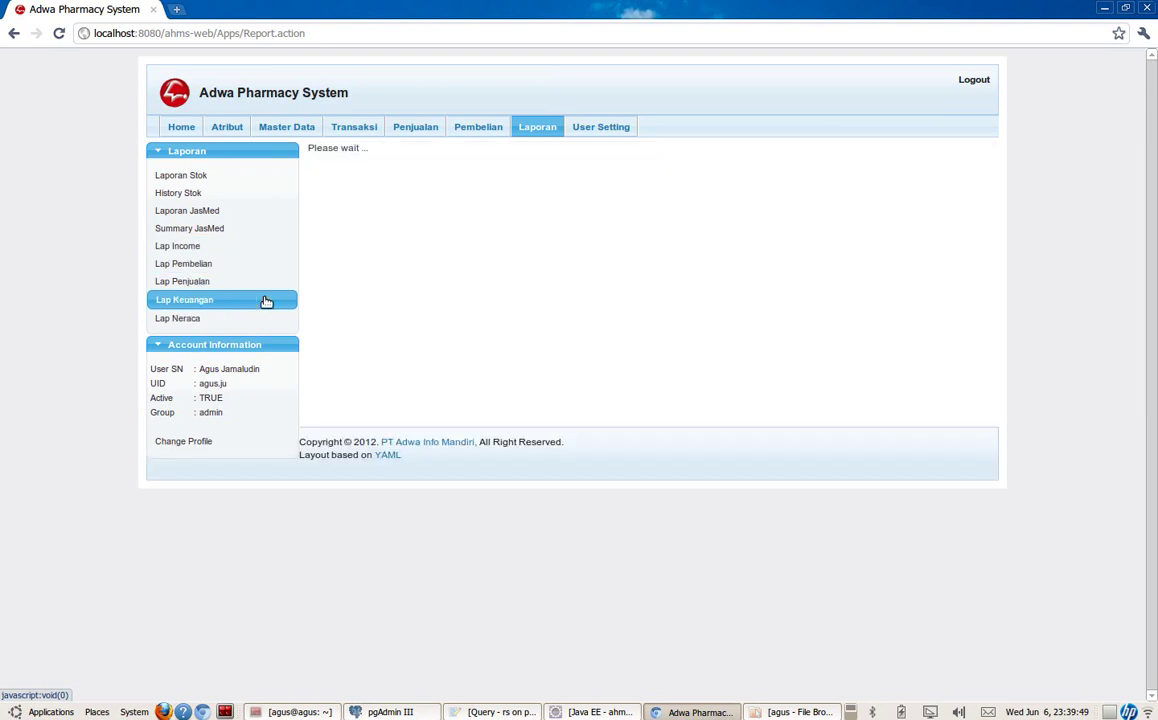
click(264, 320)
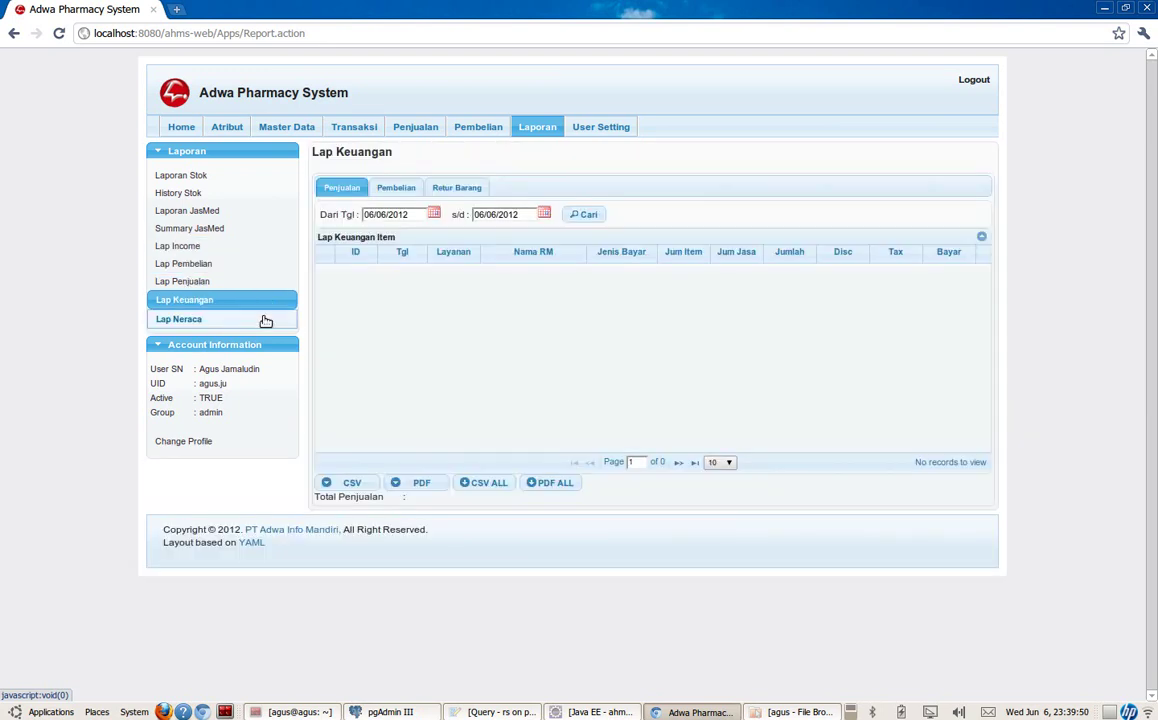
click(254, 250)
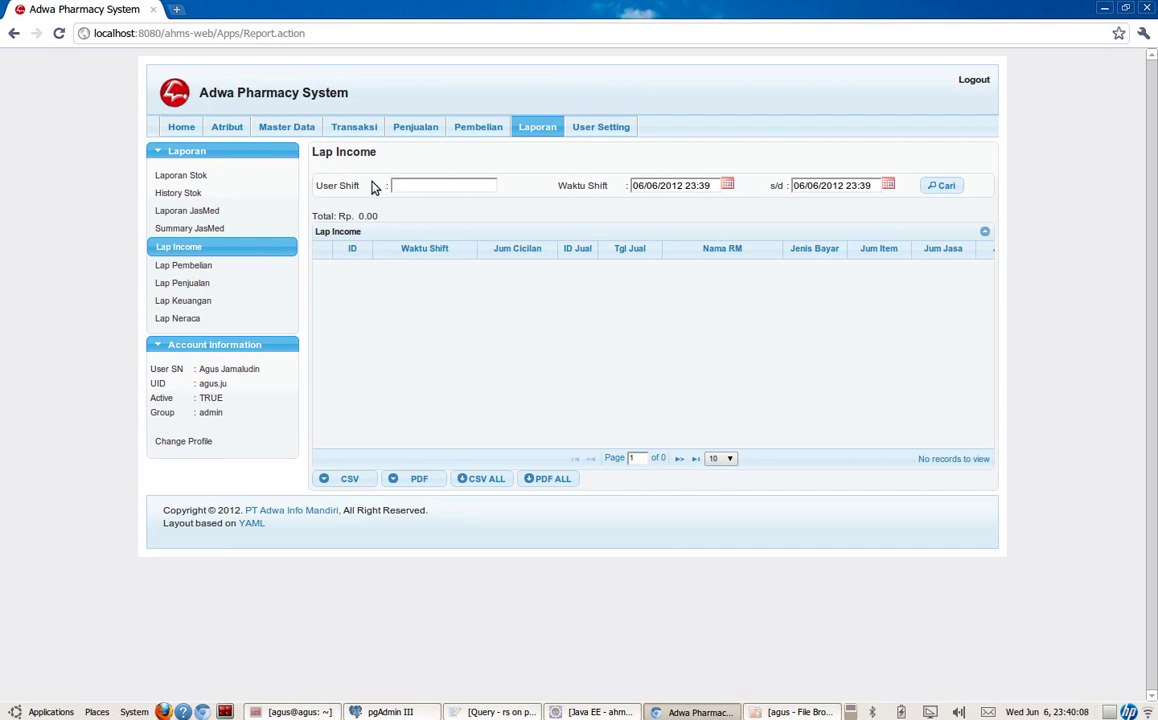
- Fill in the User Shift filter of the income report with the UID given in the account information
click(429, 189)
text(agus)
drag(199, 384, 228, 385)
click(445, 186)
text(.ju)
- Set the start of the Waktu Shift period to 00:00 on 06/06/2012
click(728, 186)
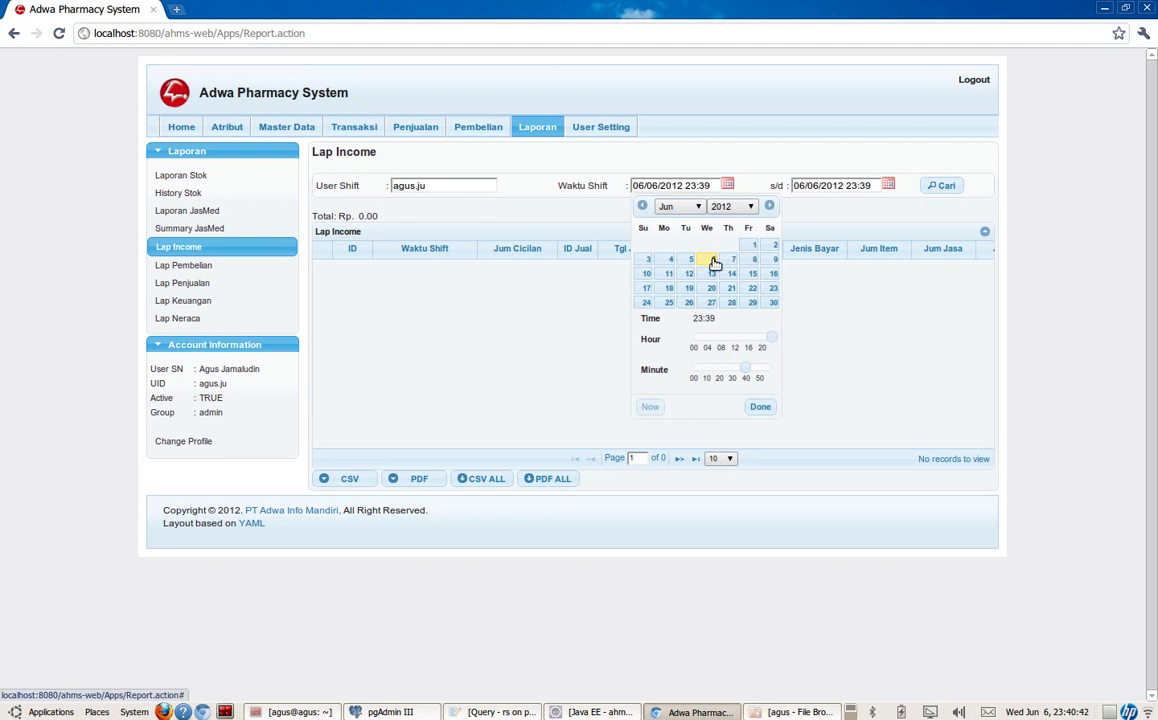
drag(768, 337, 690, 337)
drag(748, 372, 694, 369)
click(761, 407)
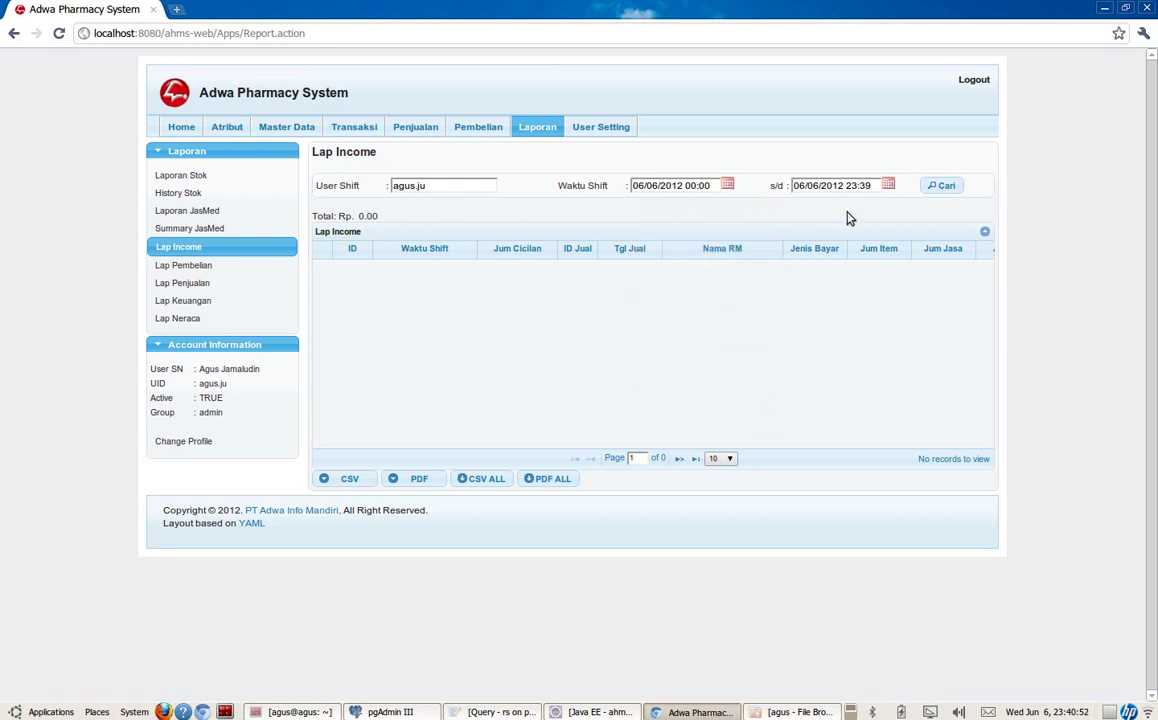
- Set the end of the shift period to 06/06/2012 23:59 and search the income report
click(887, 186)
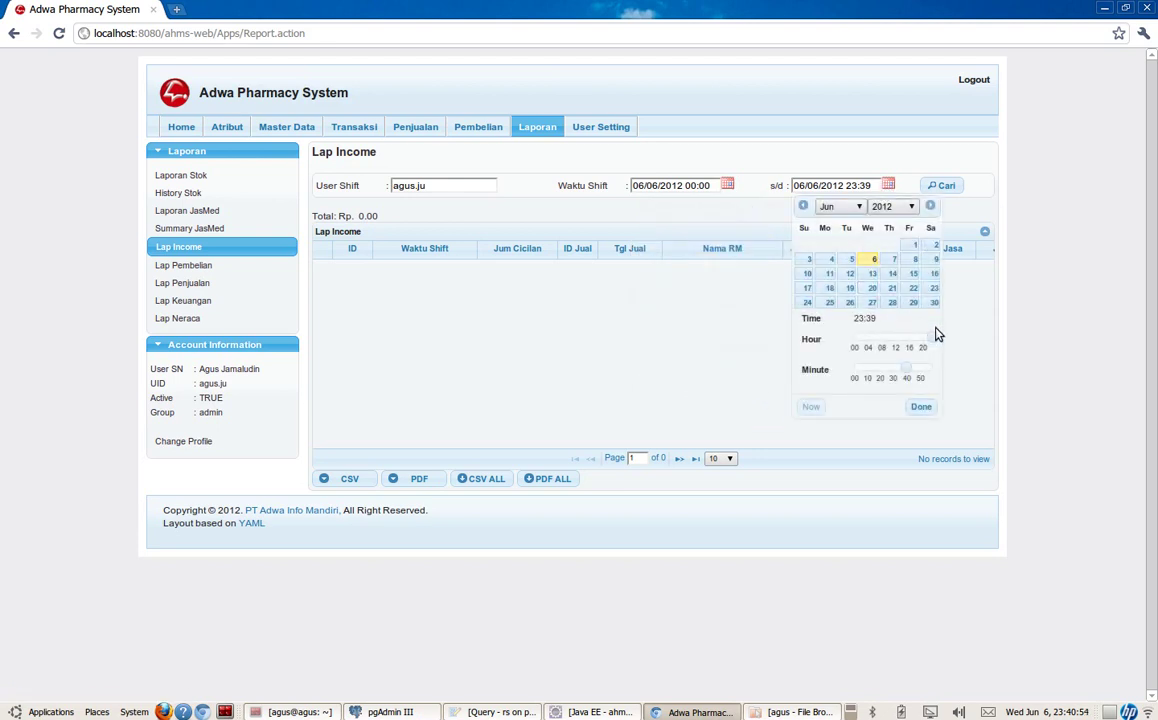
drag(908, 370, 932, 368)
click(920, 407)
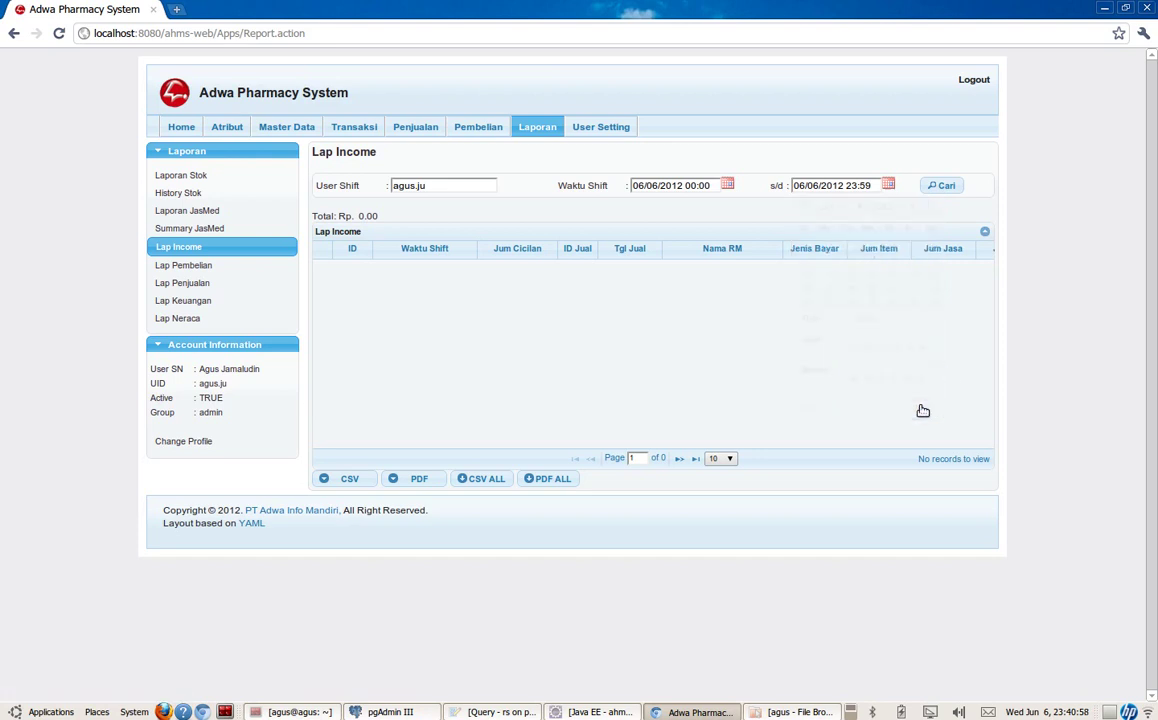
click(933, 189)
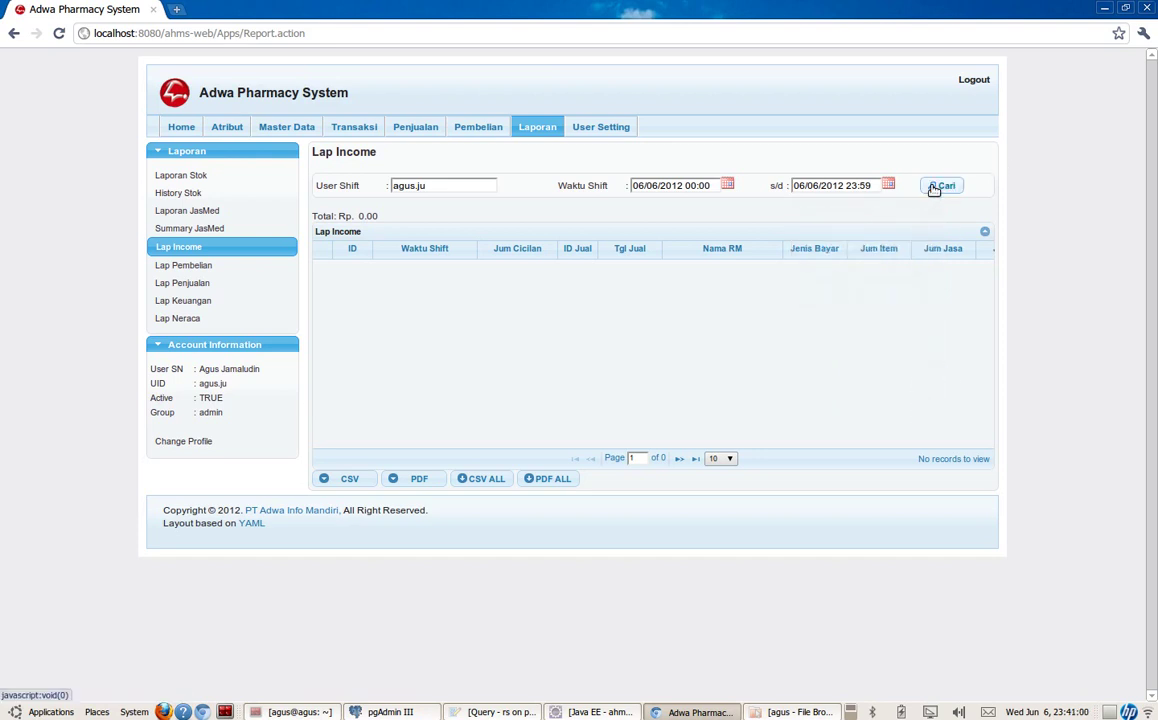
- Move the start of the shift period to 01/01/2012 00:00 and run the income report search again
click(728, 185)
click(693, 207)
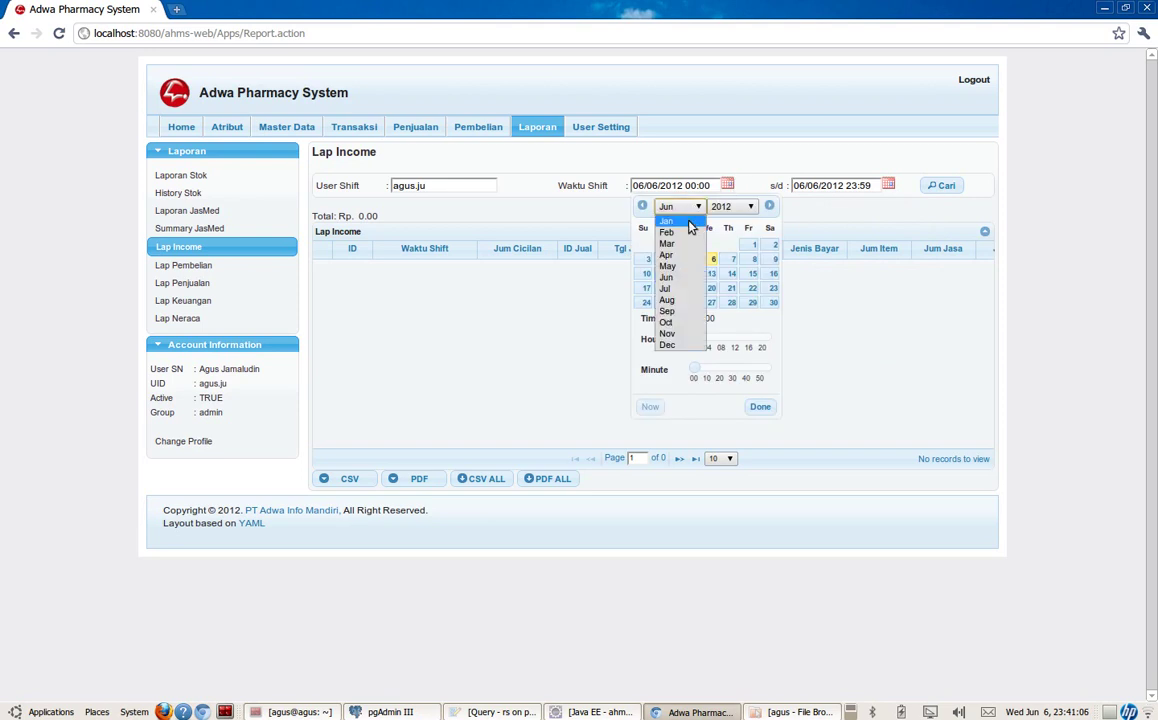
click(689, 222)
click(645, 246)
click(759, 406)
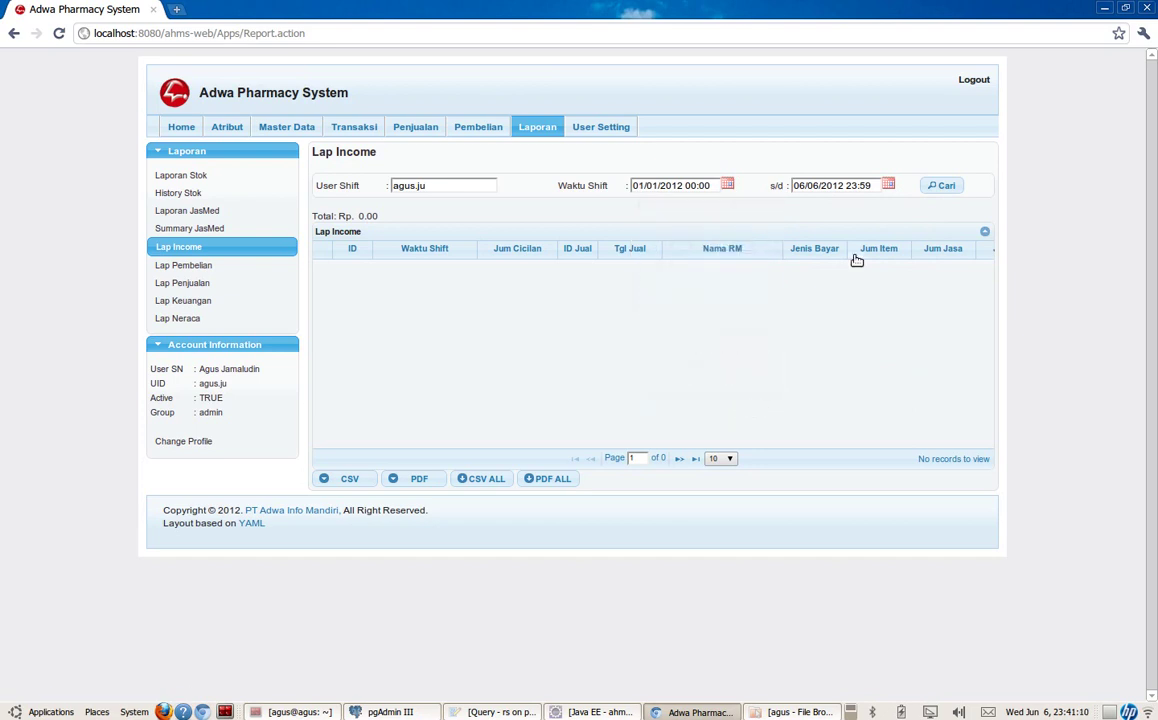
click(932, 188)
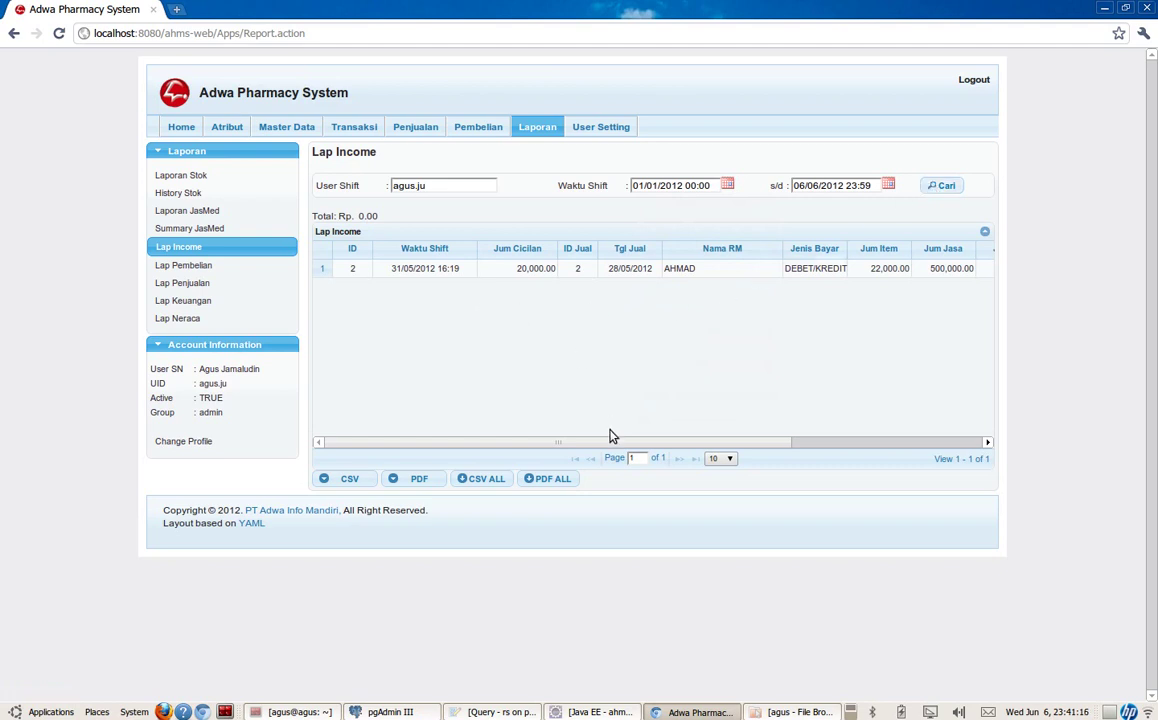
- Examine the listed income record across all its columns, from ID and shift time to user and IP address
drag(560, 443, 503, 458)
drag(527, 442, 501, 445)
click(422, 268)
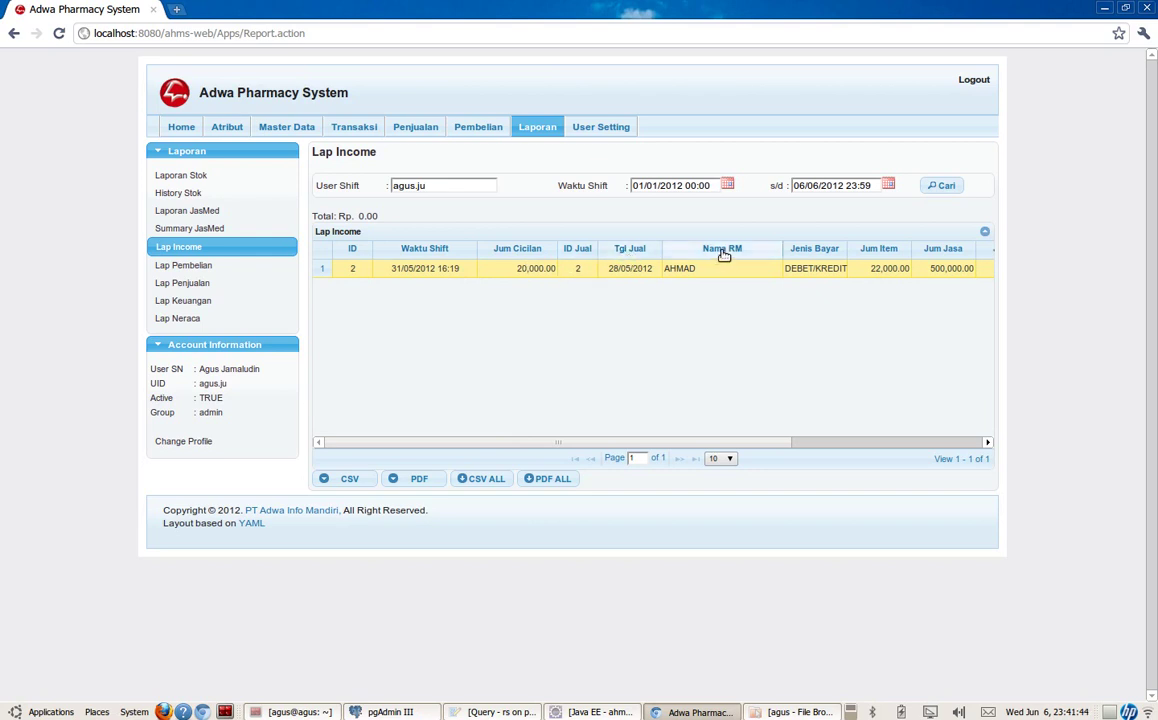
drag(646, 442, 884, 457)
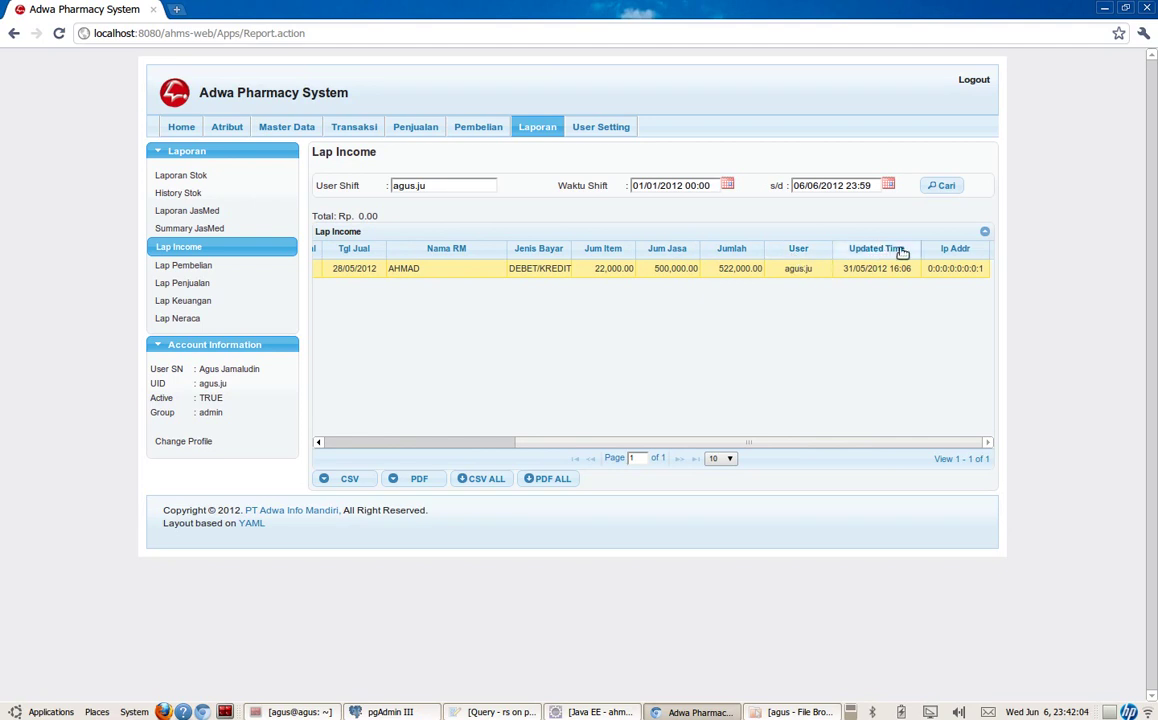
drag(783, 444, 452, 421)
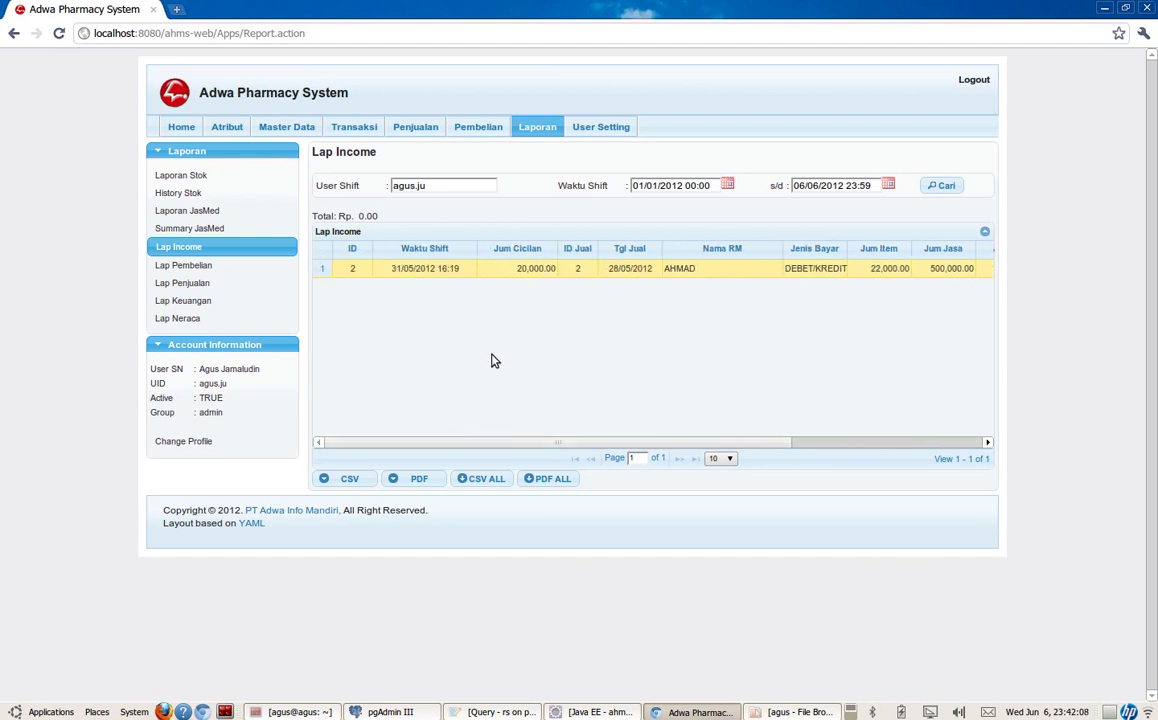
- Open the Lap Keuangan report and search its sales (Penjualan) from 01/01/2012 to 06/06/2012
click(261, 306)
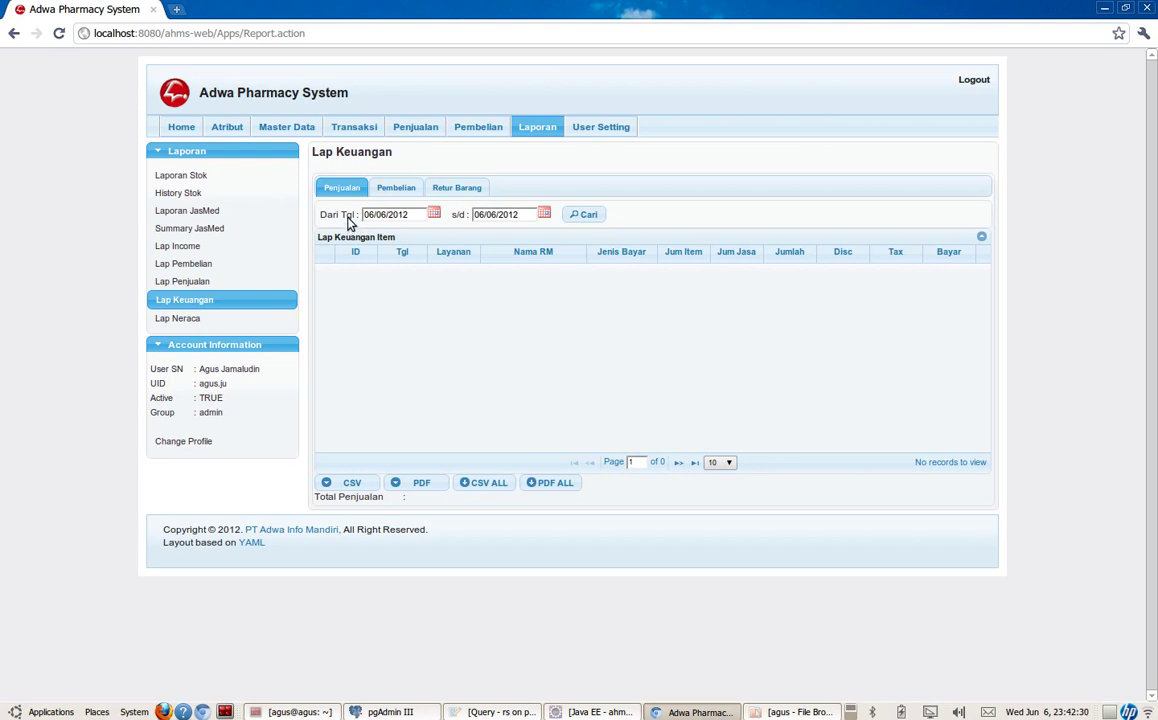
click(434, 215)
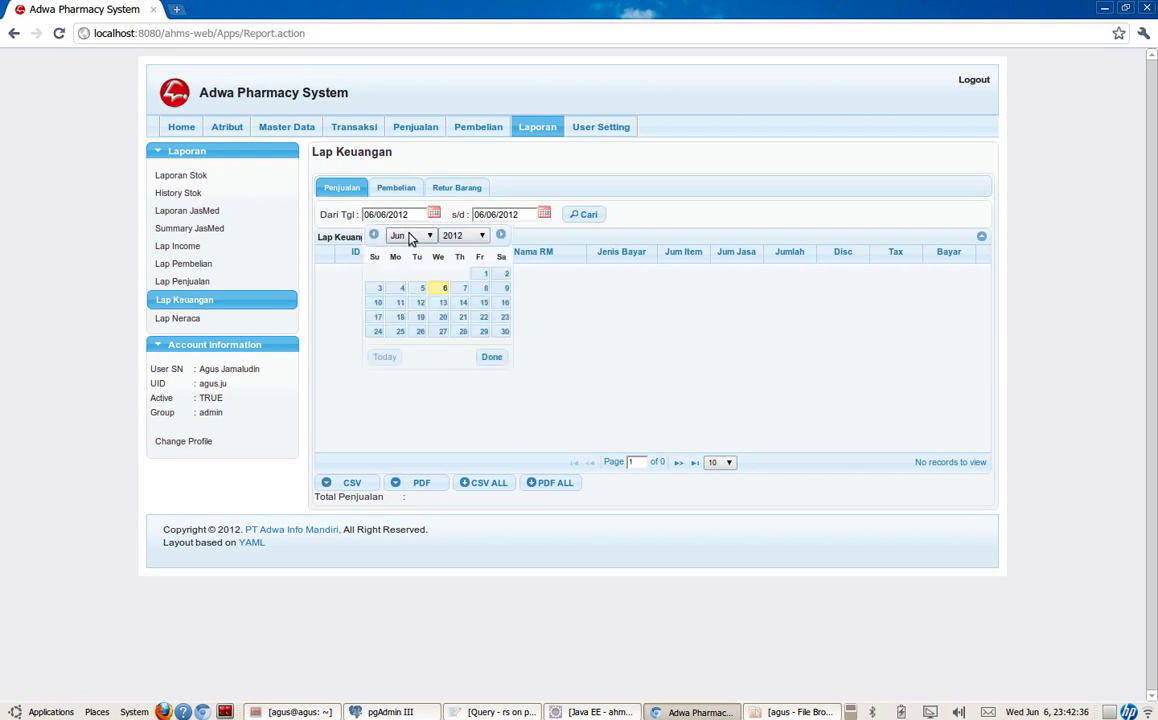
click(411, 237)
click(400, 250)
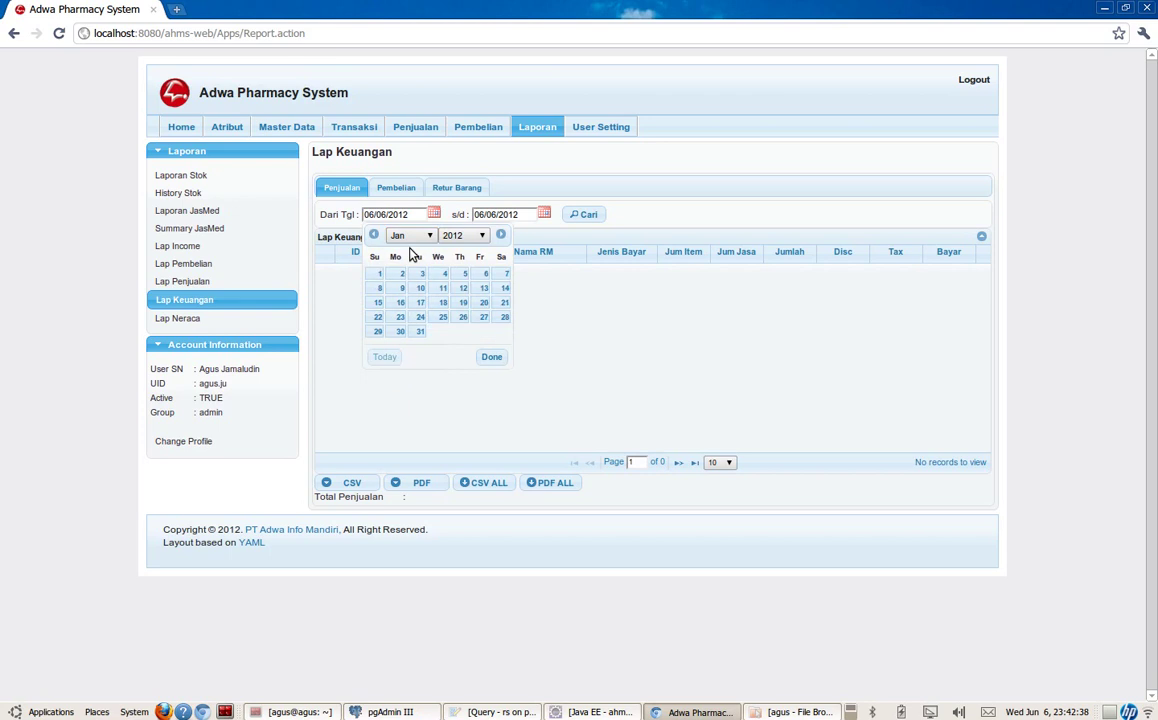
click(378, 274)
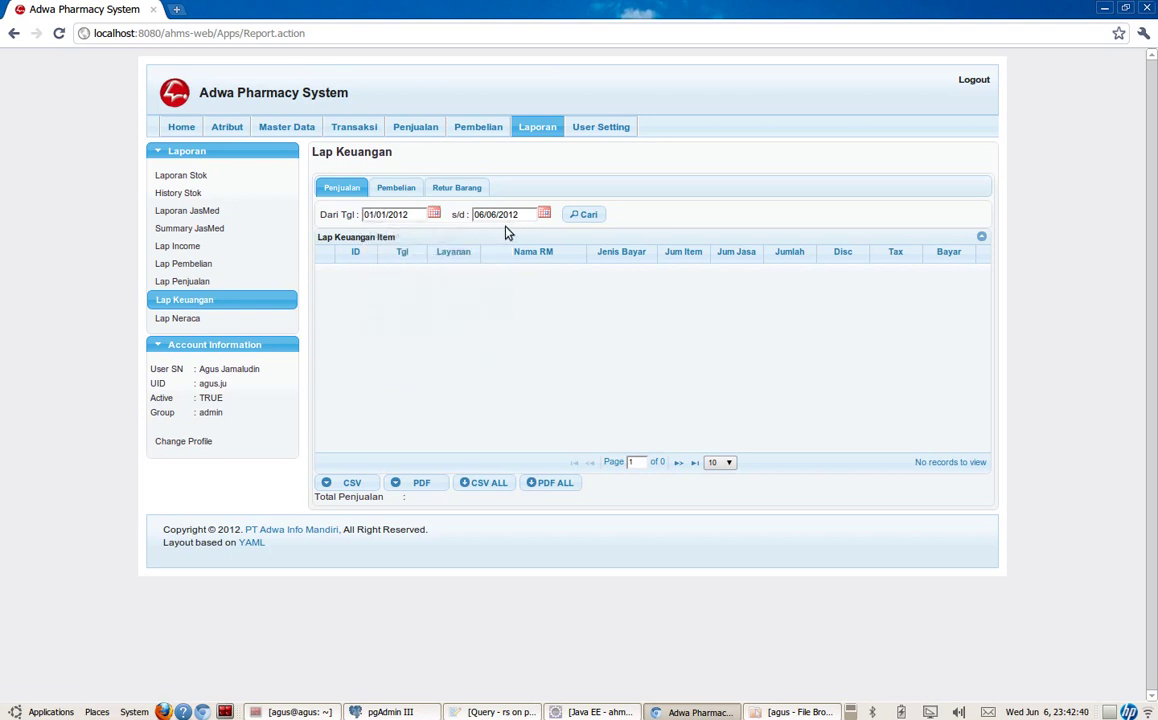
click(582, 215)
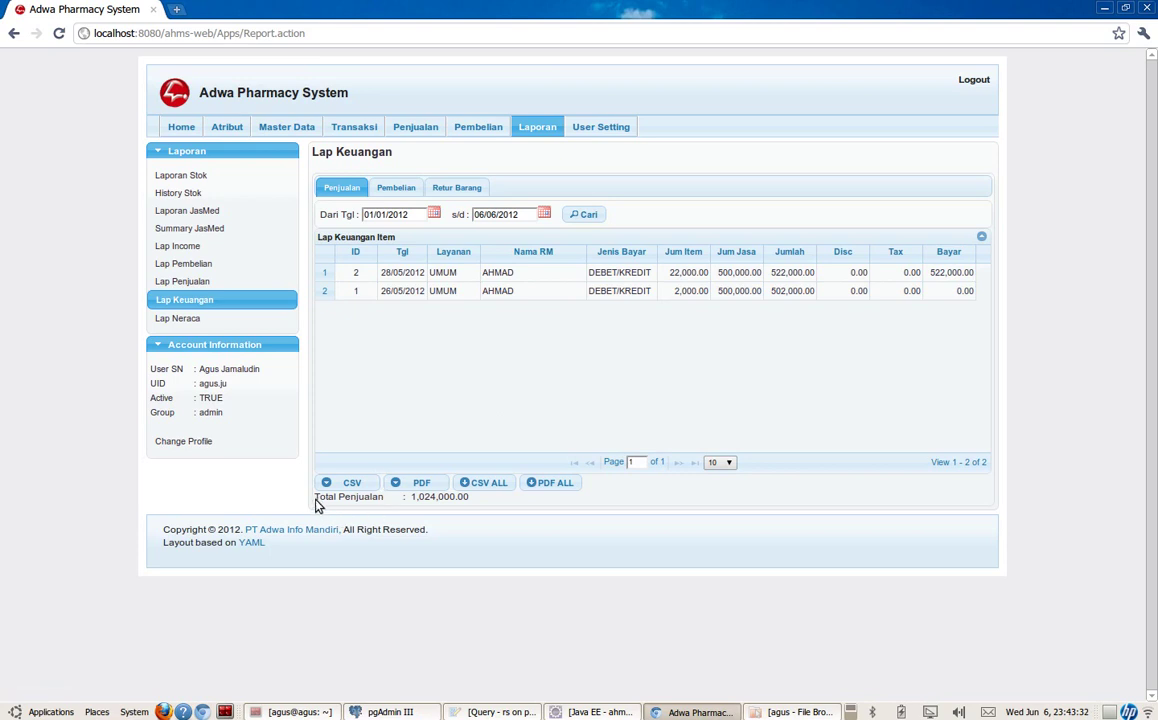
- Examine the Total Penjualan figure and compare it with the two sales rows' Jumlah amounts
drag(316, 499, 470, 501)
click(389, 501)
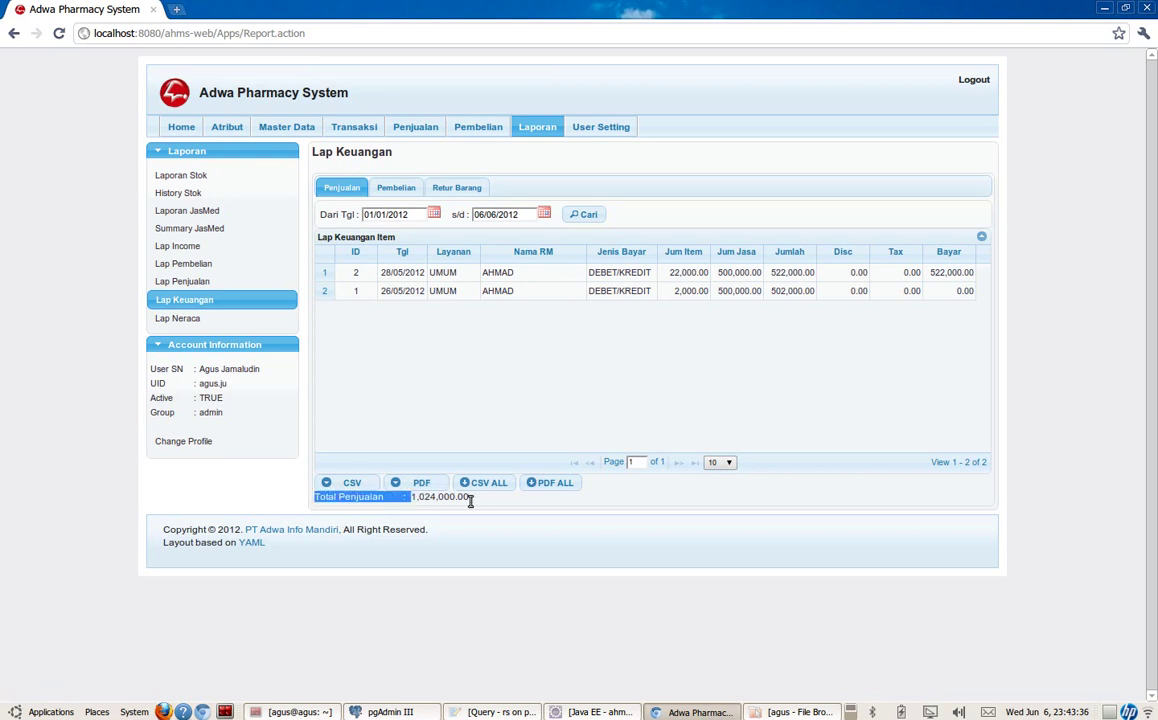
click(415, 504)
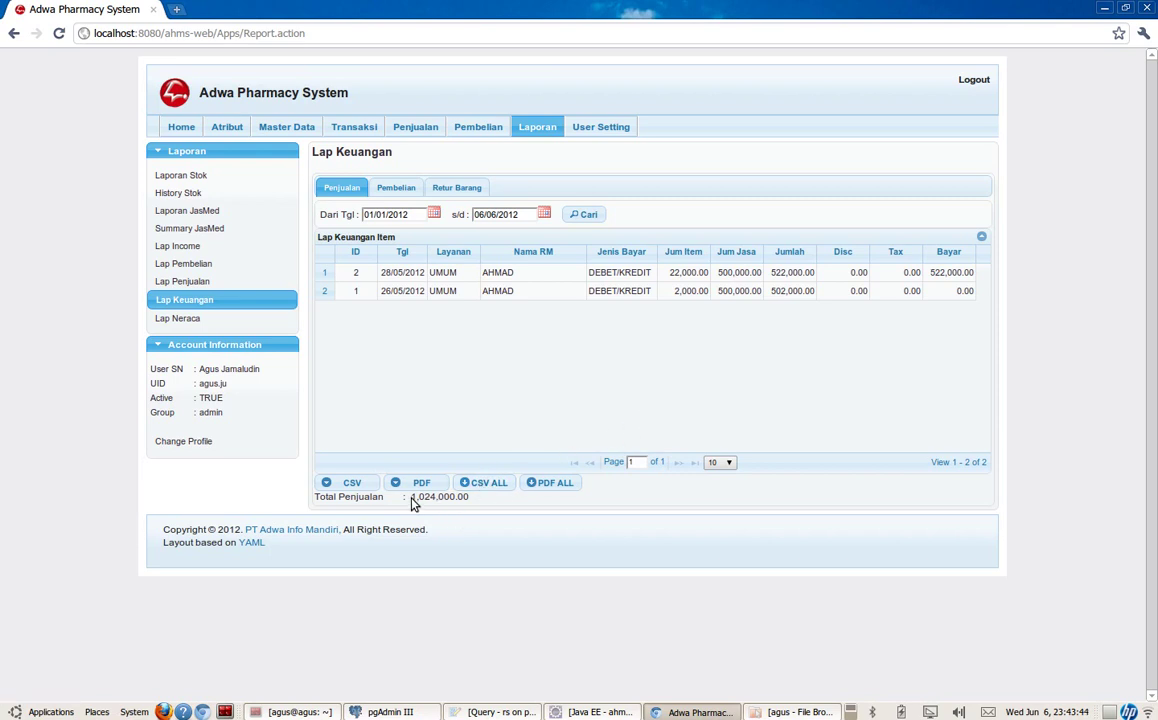
double_click(425, 497)
click(494, 499)
click(786, 272)
click(788, 291)
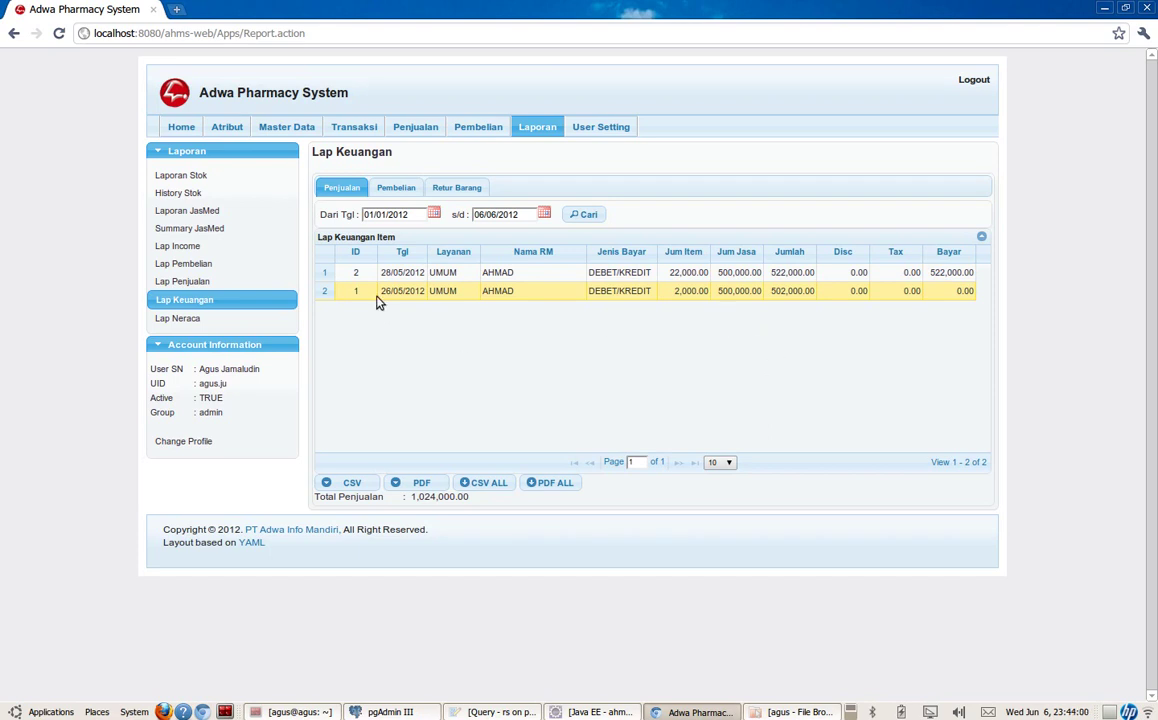
- Switch the financial report to purchases (Pembelian) and search from 01/01/2012 to 06/06/2012
click(391, 189)
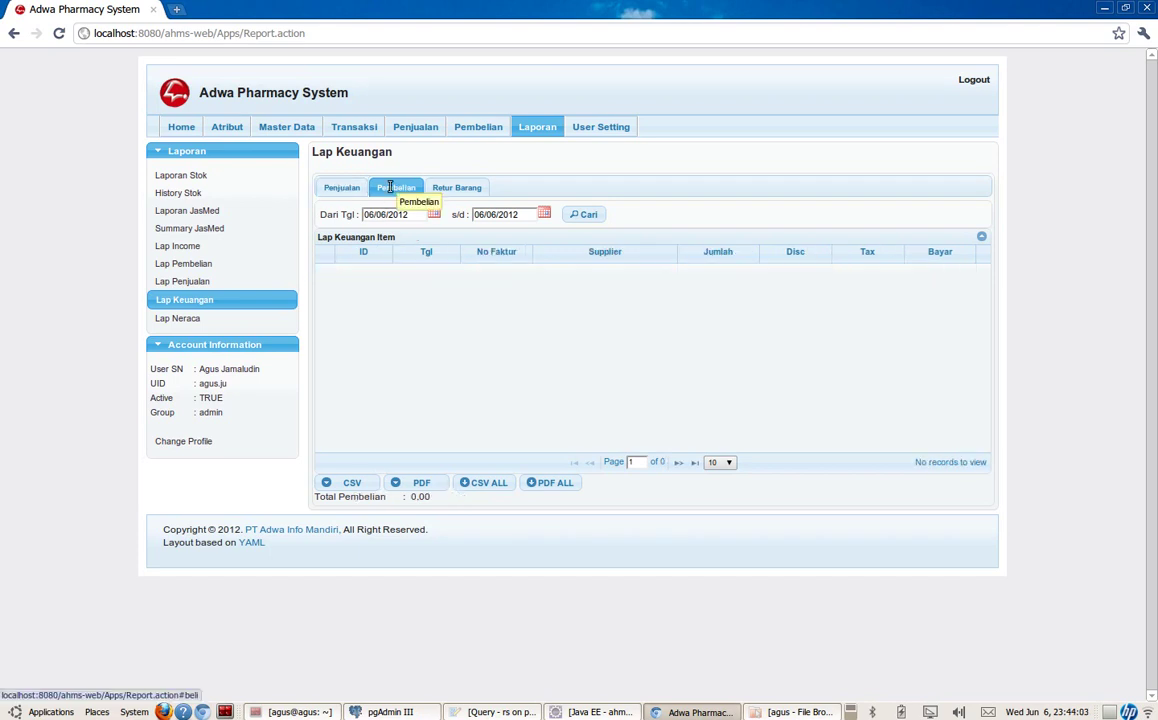
click(434, 214)
click(405, 235)
click(376, 222)
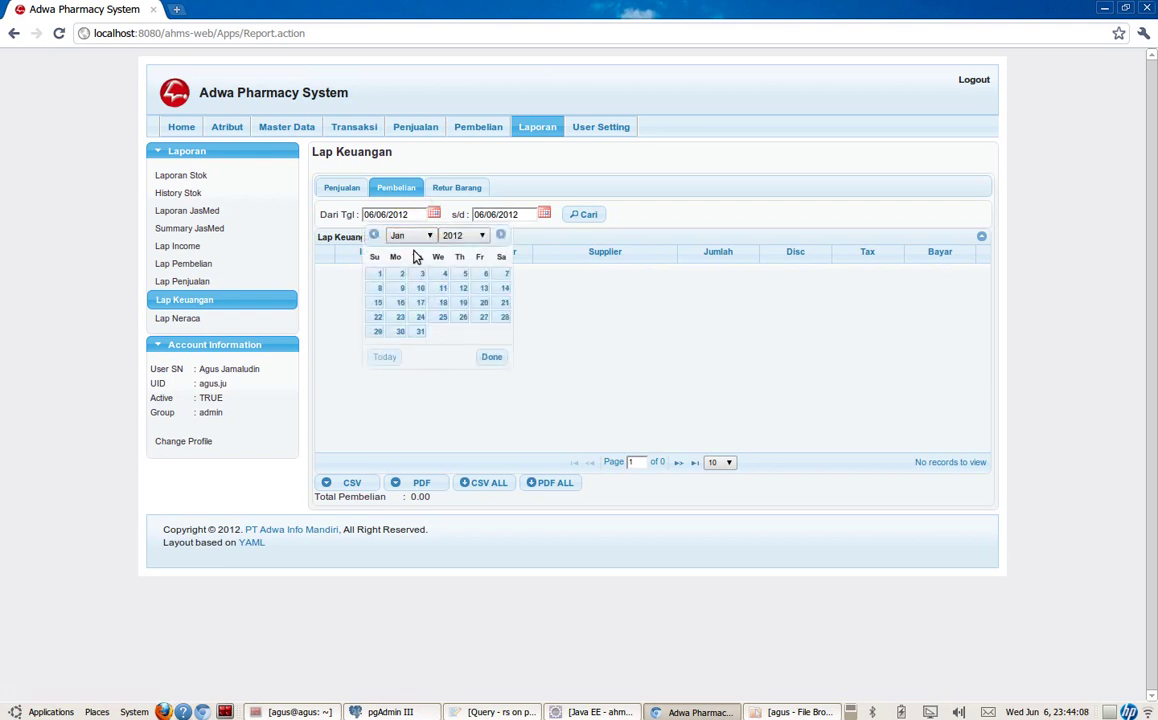
click(379, 273)
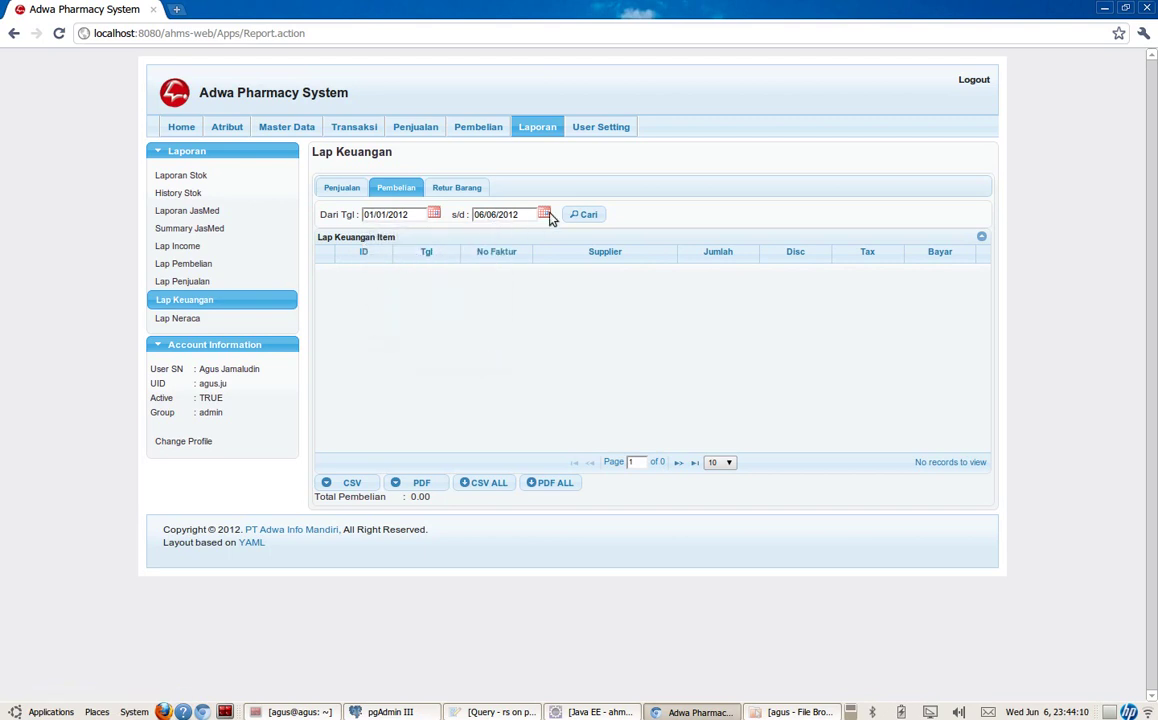
click(592, 218)
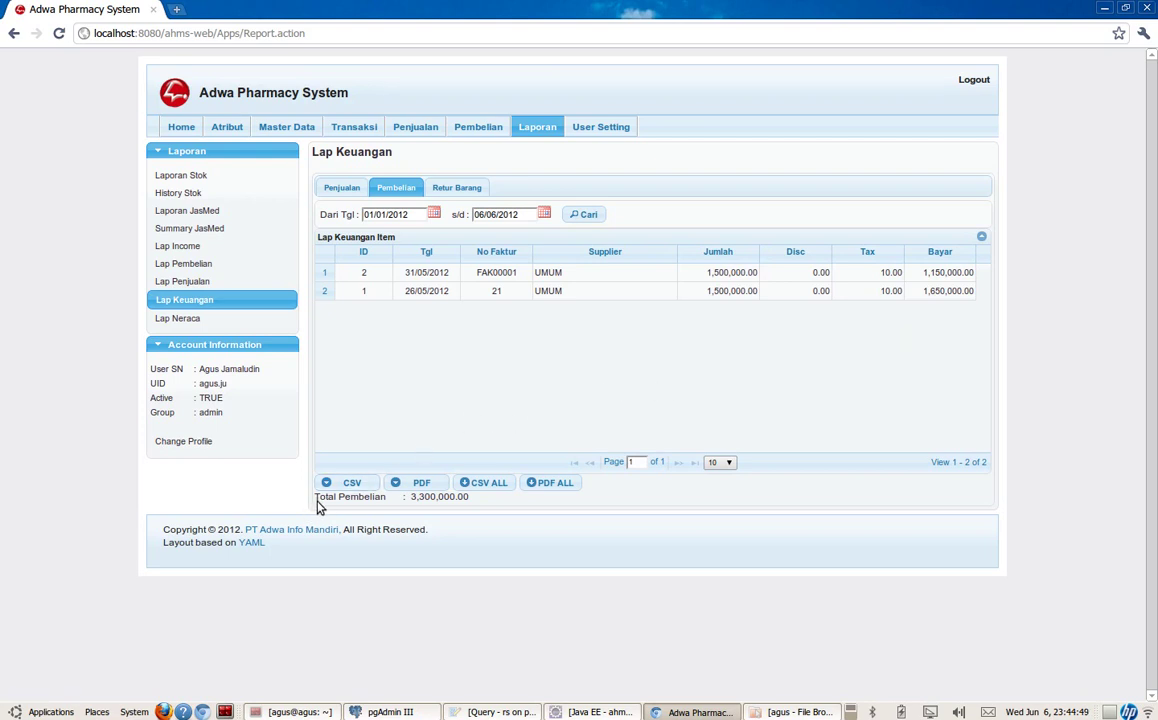
- Examine the Total Pembelian figure below the purchases list
drag(391, 497, 471, 496)
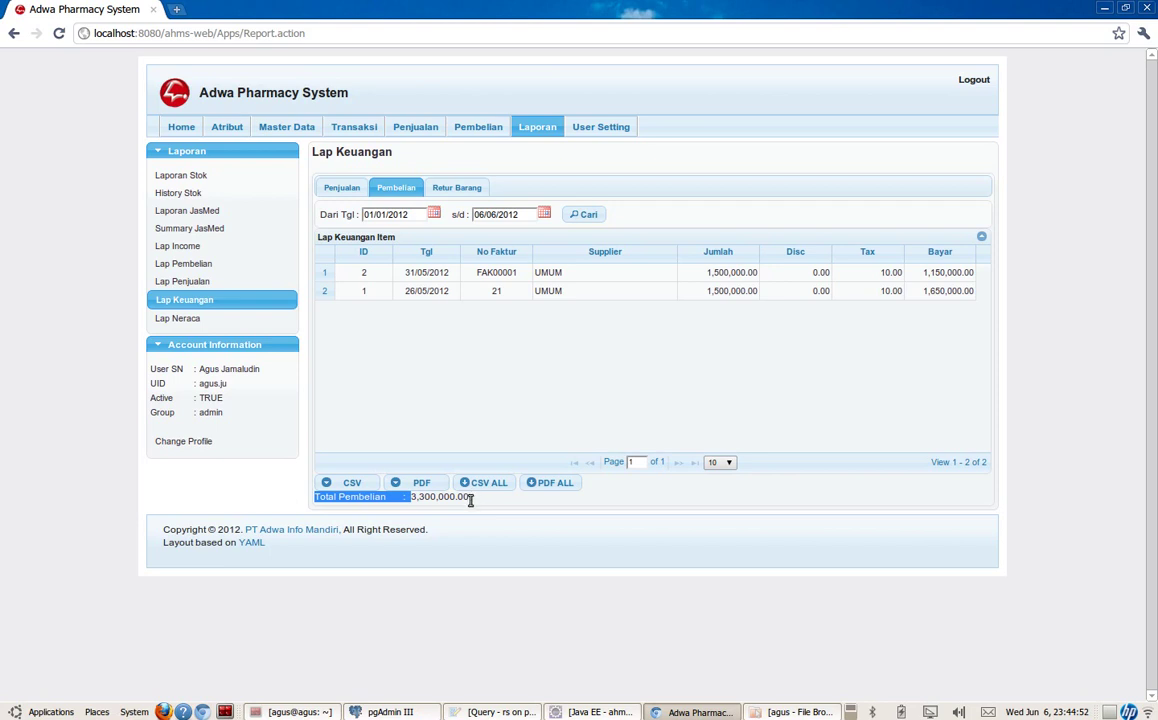
triple_click(447, 499)
click(448, 504)
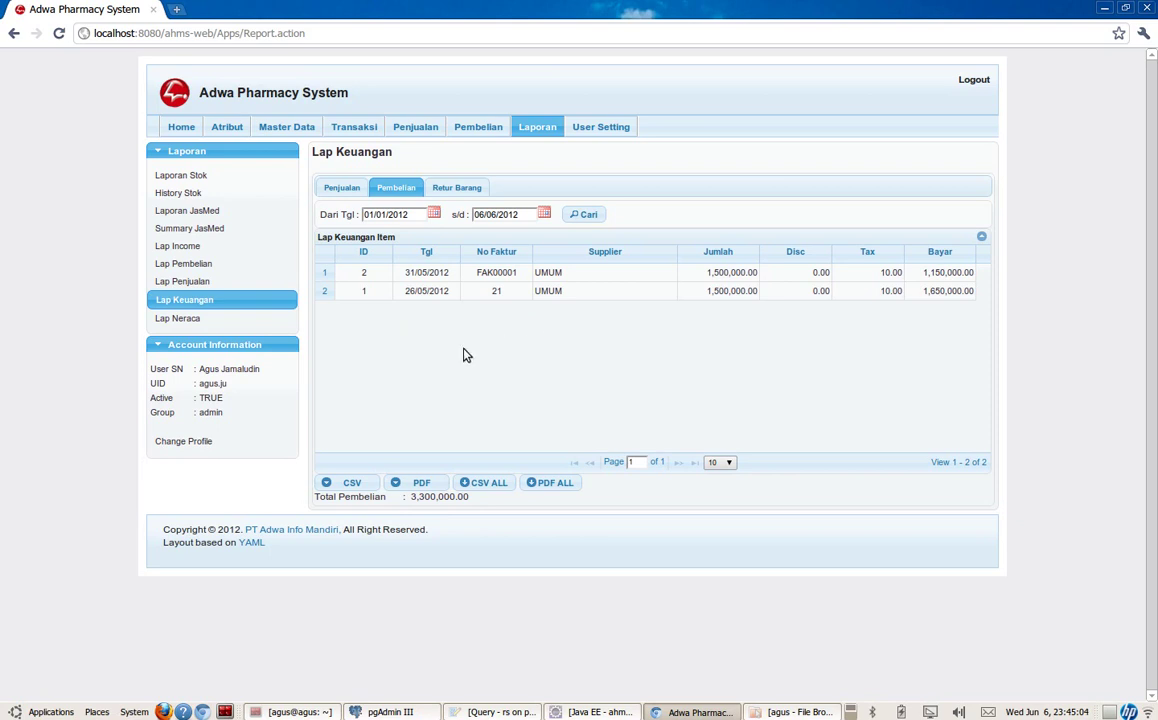
- Show the Retur Barang report, search its purchase returns list from 01/01/2012 to 06/06/2012 and check the Total Kas Masuk
click(443, 187)
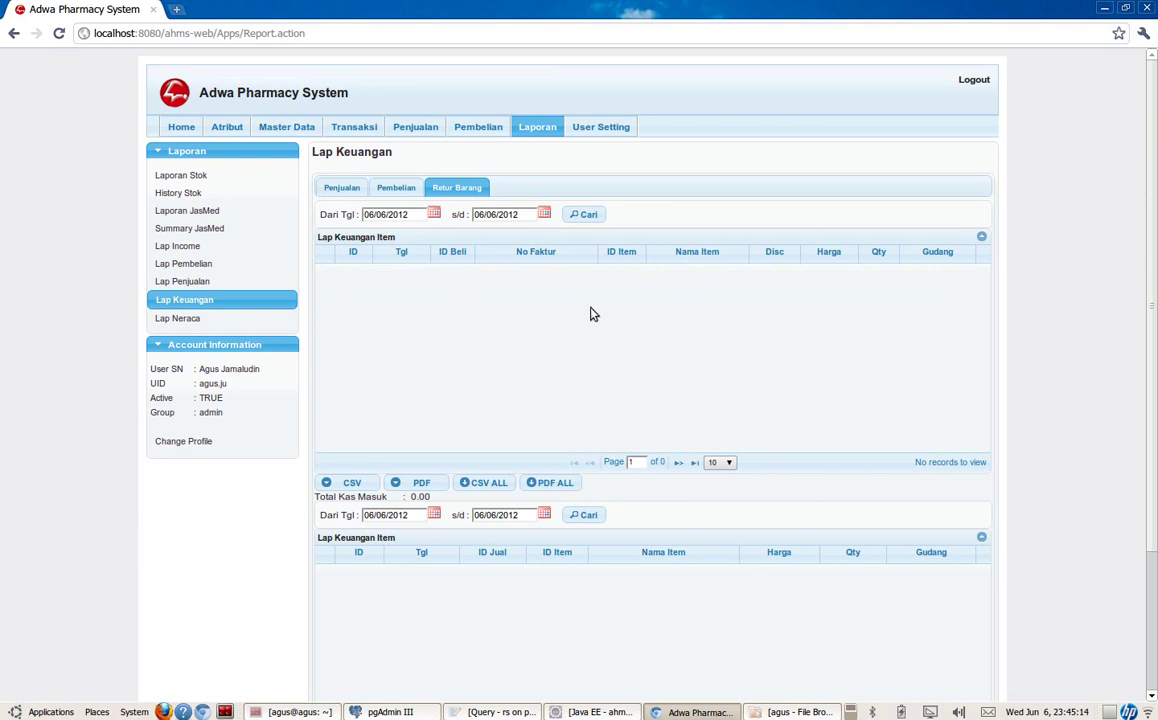
drag(1152, 265, 1154, 435)
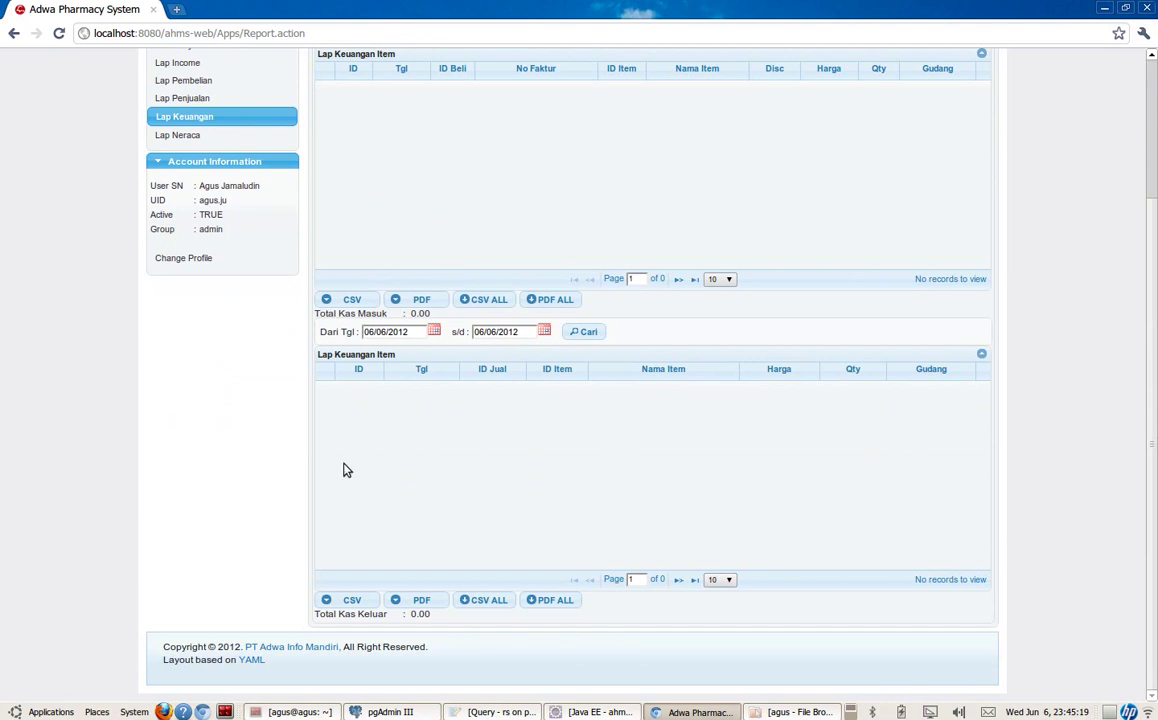
scroll(1154, 436, up, 3)
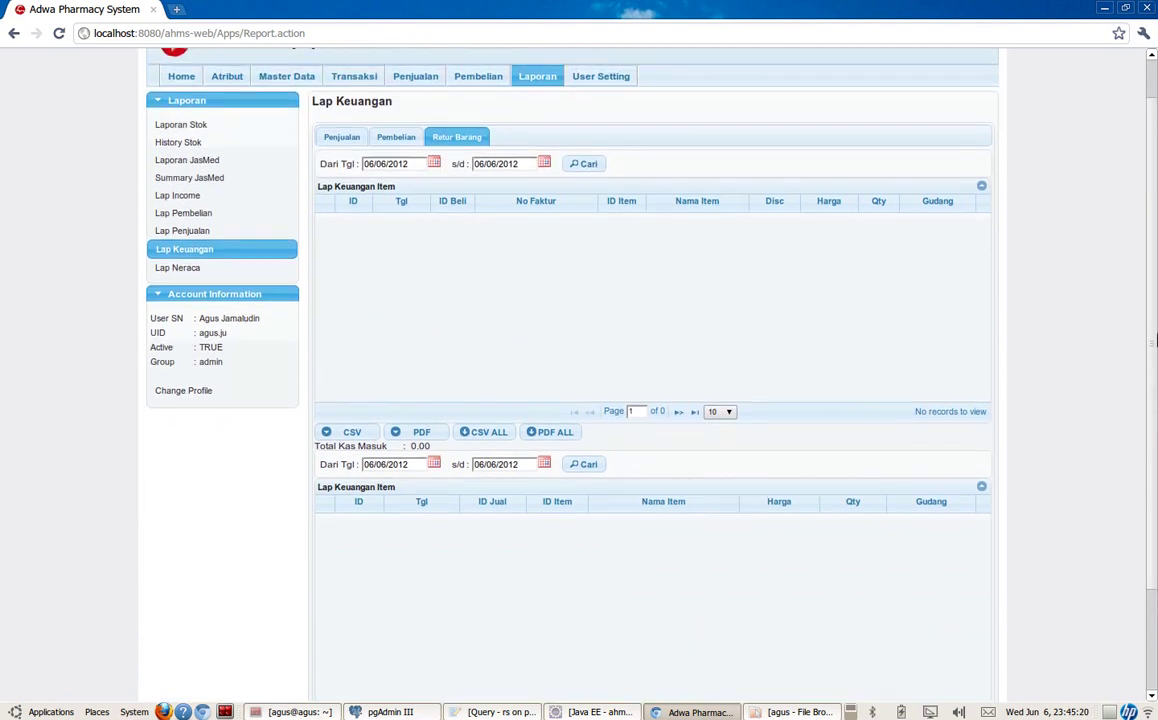
click(433, 174)
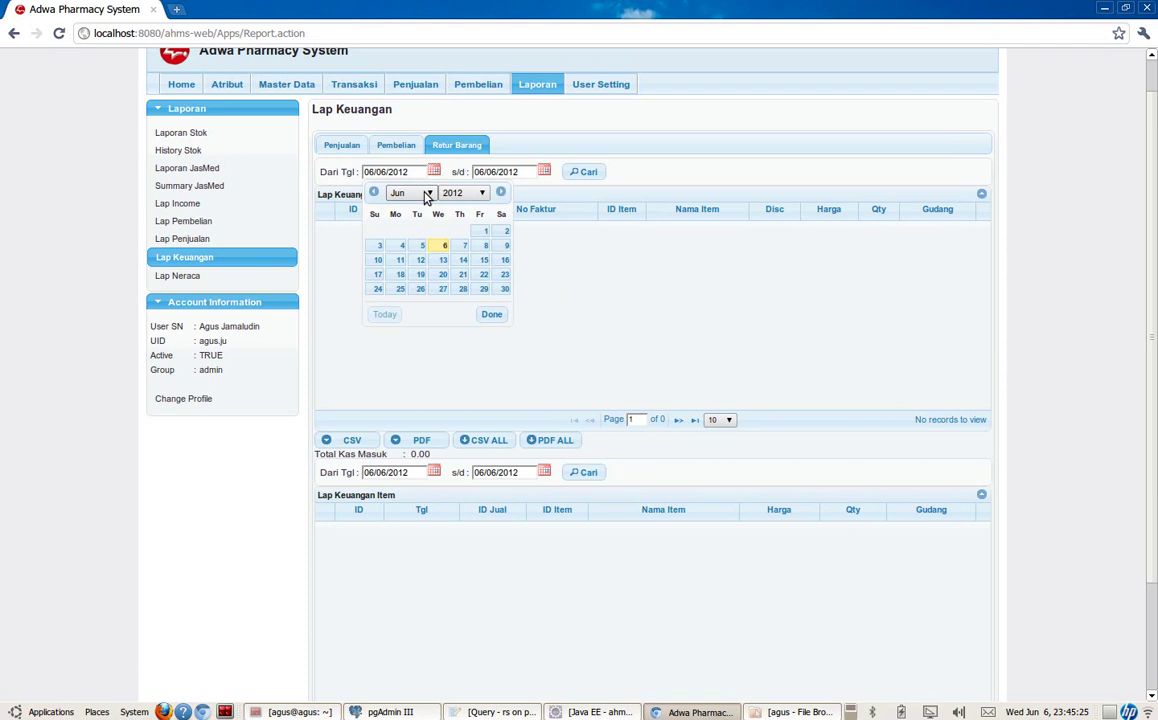
click(426, 194)
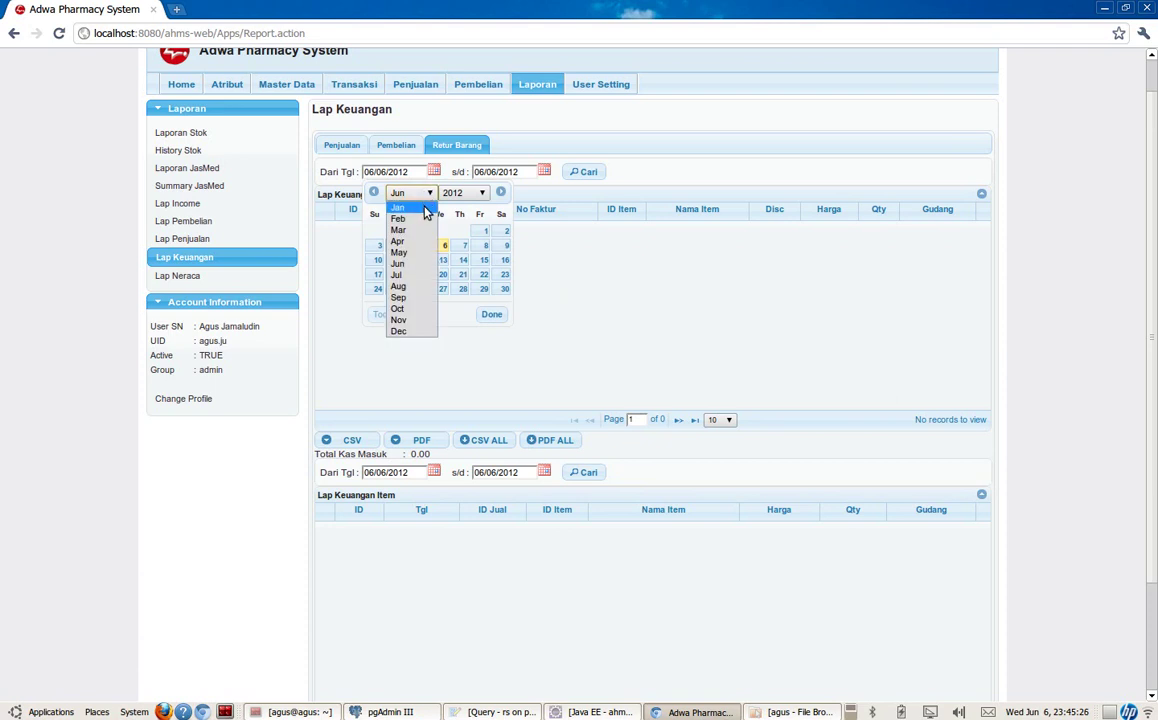
click(426, 208)
click(377, 231)
click(582, 171)
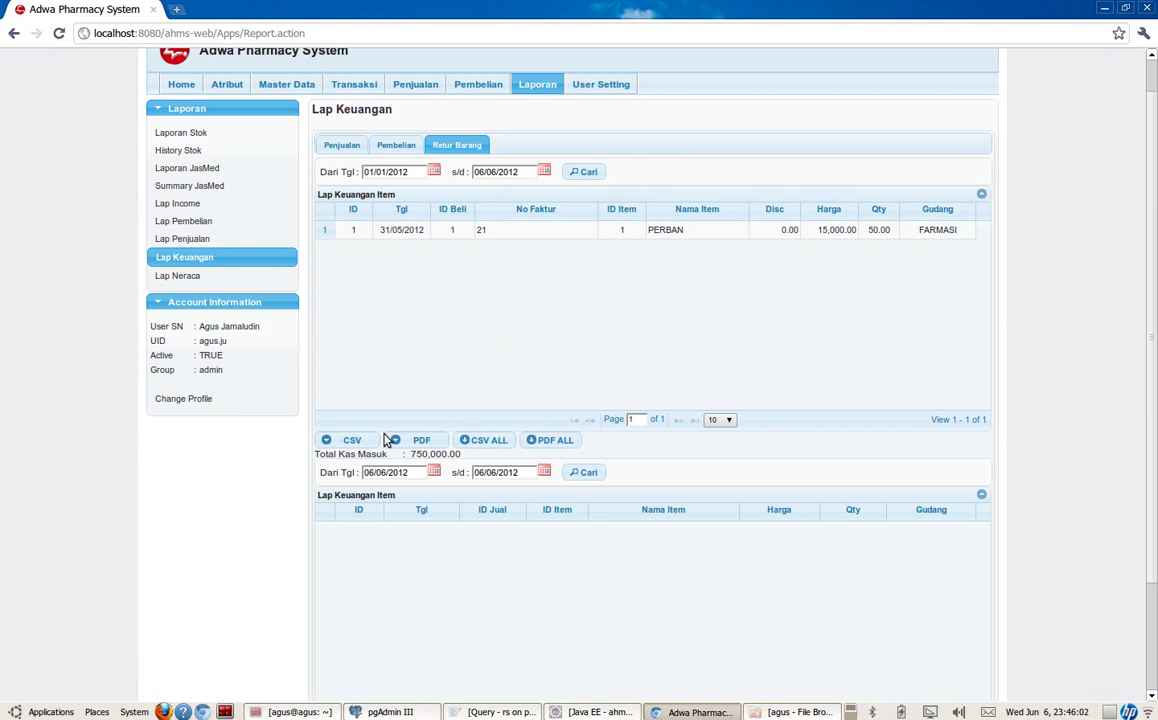
drag(317, 455, 450, 456)
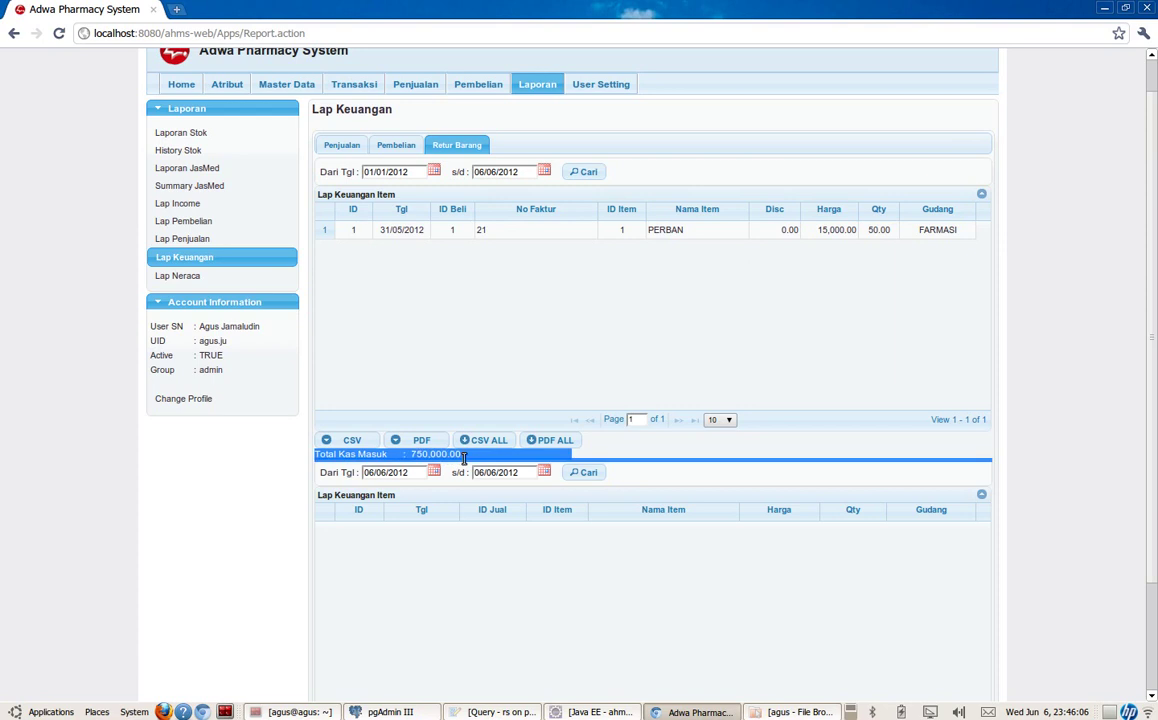
- Check the Total Kas Masuk amount, and search the sales returns list below it from 01/01/2012 to 06/06/2012
double_click(455, 455)
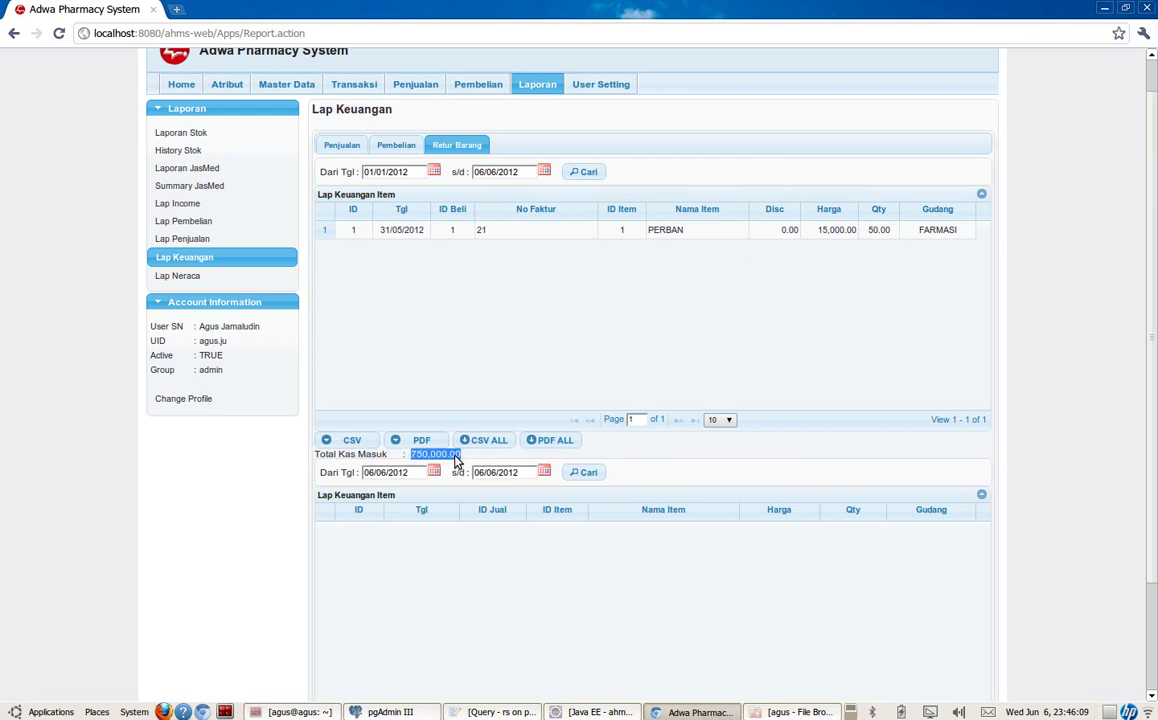
click(563, 335)
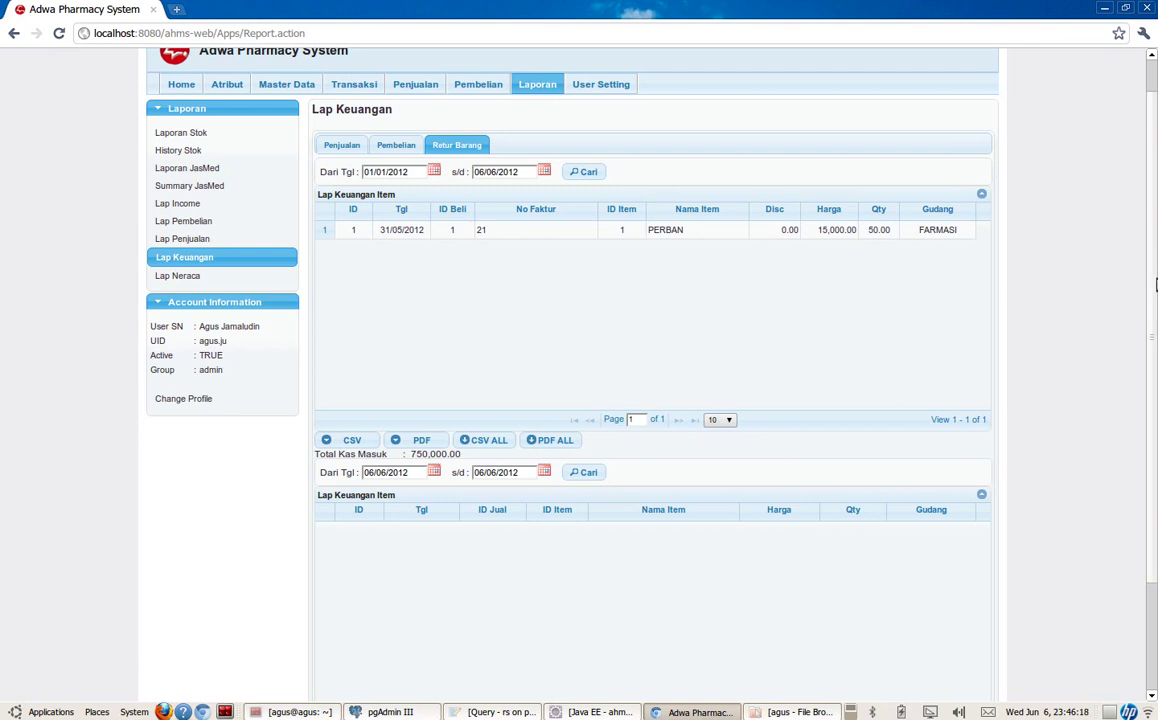
drag(1153, 279, 1155, 398)
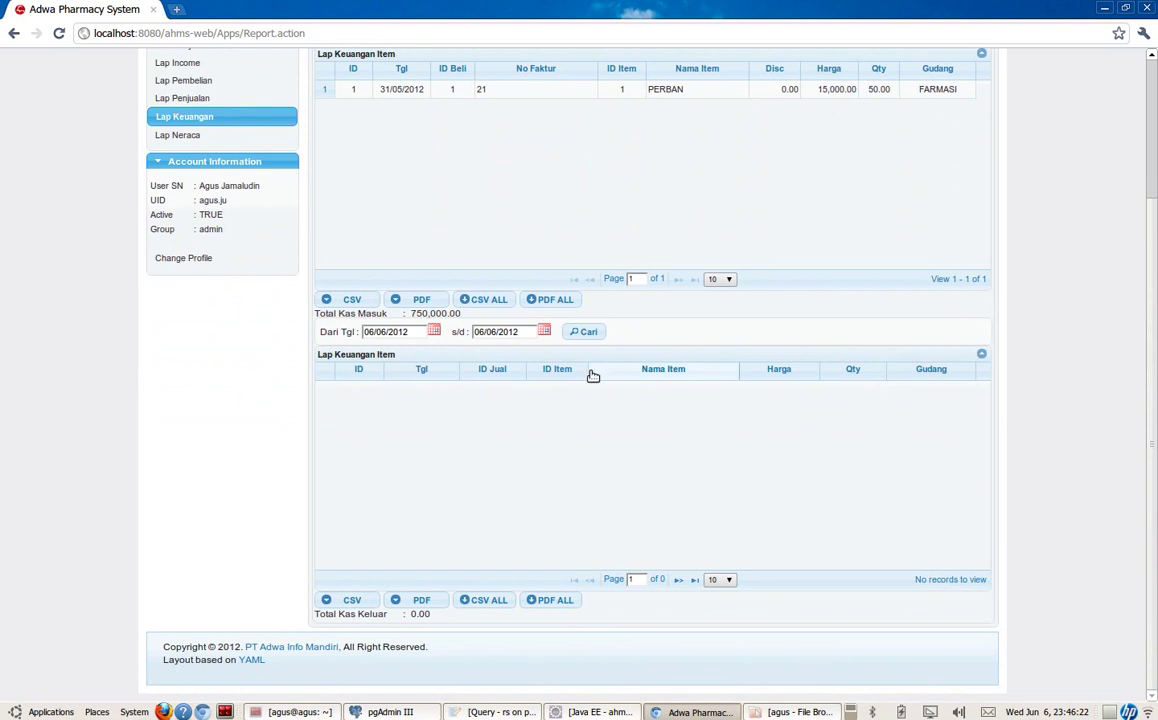
click(434, 332)
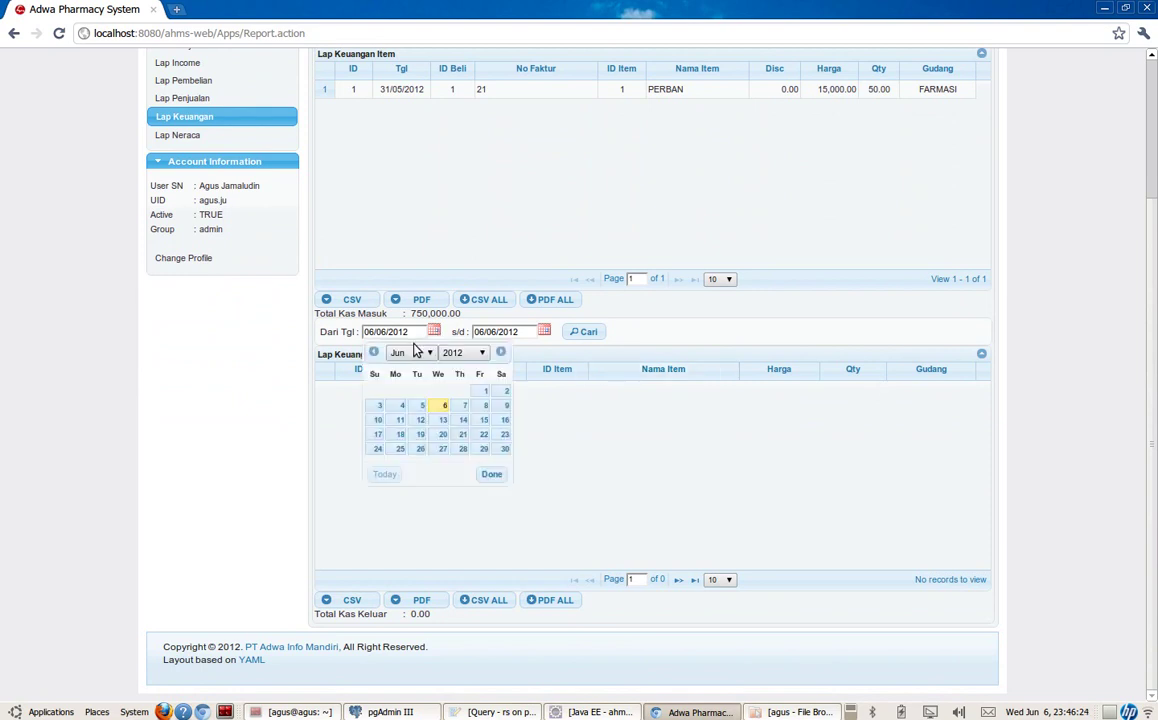
click(410, 353)
click(403, 366)
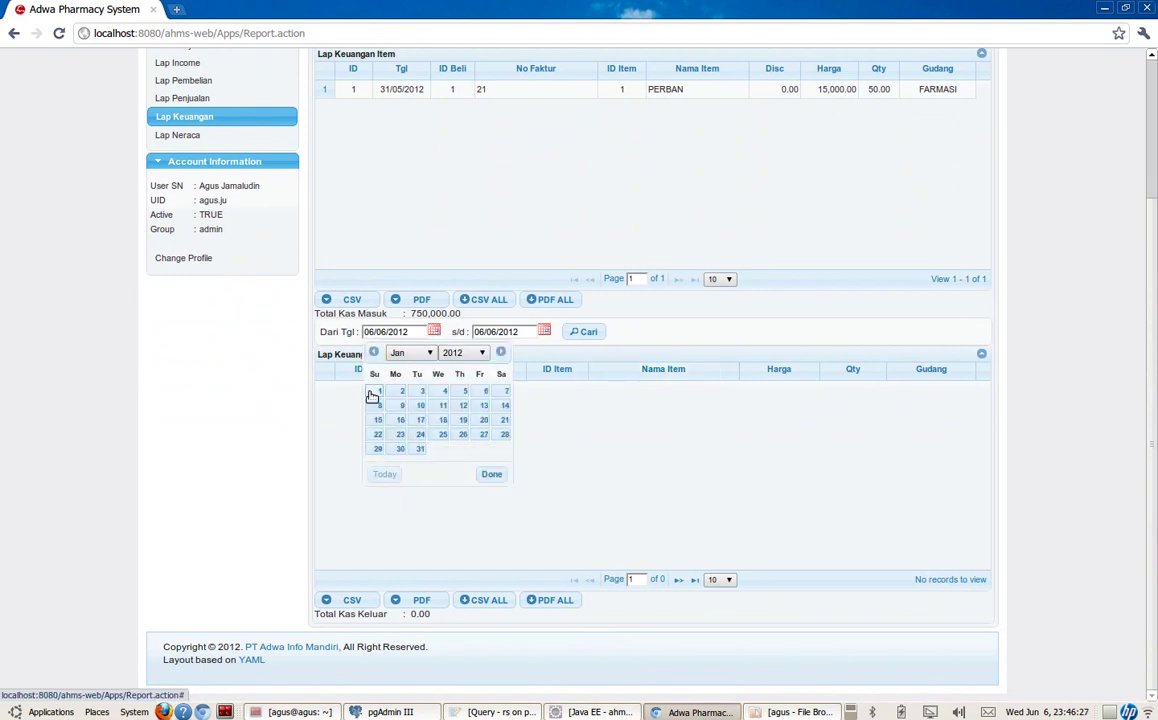
click(379, 392)
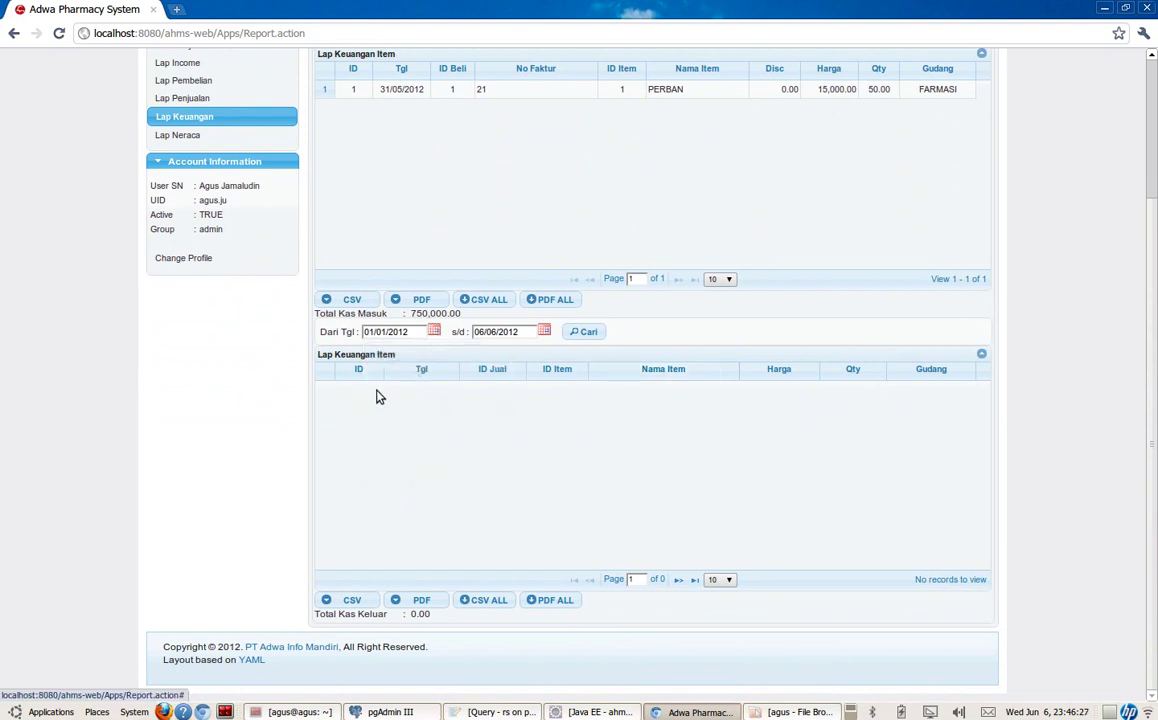
click(585, 332)
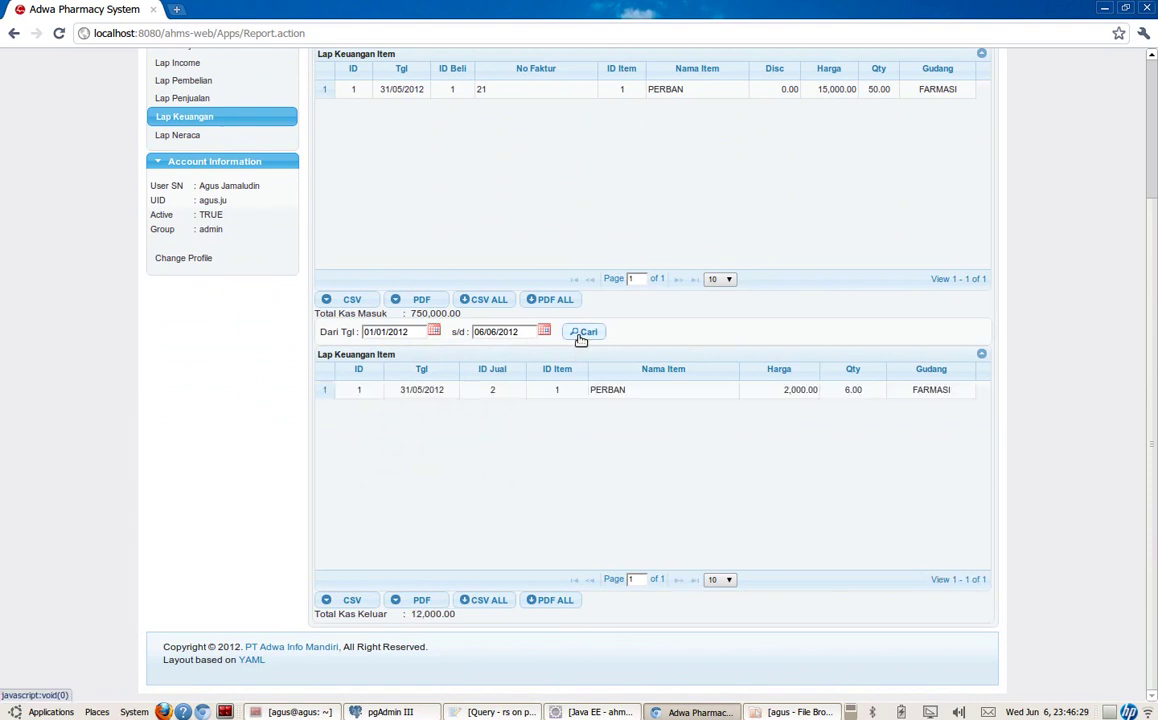
- Examine the PERBAN sales return row and the Total Kas Keluar figure below the list
click(497, 396)
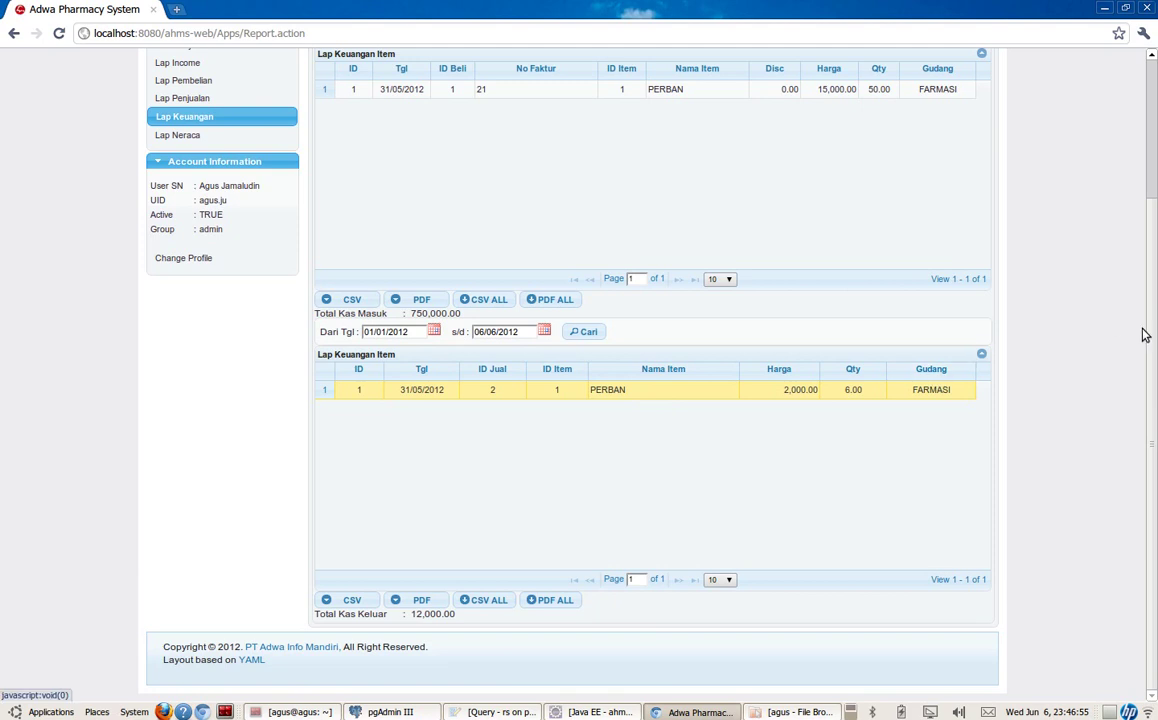
scroll(1156, 345, up, 1)
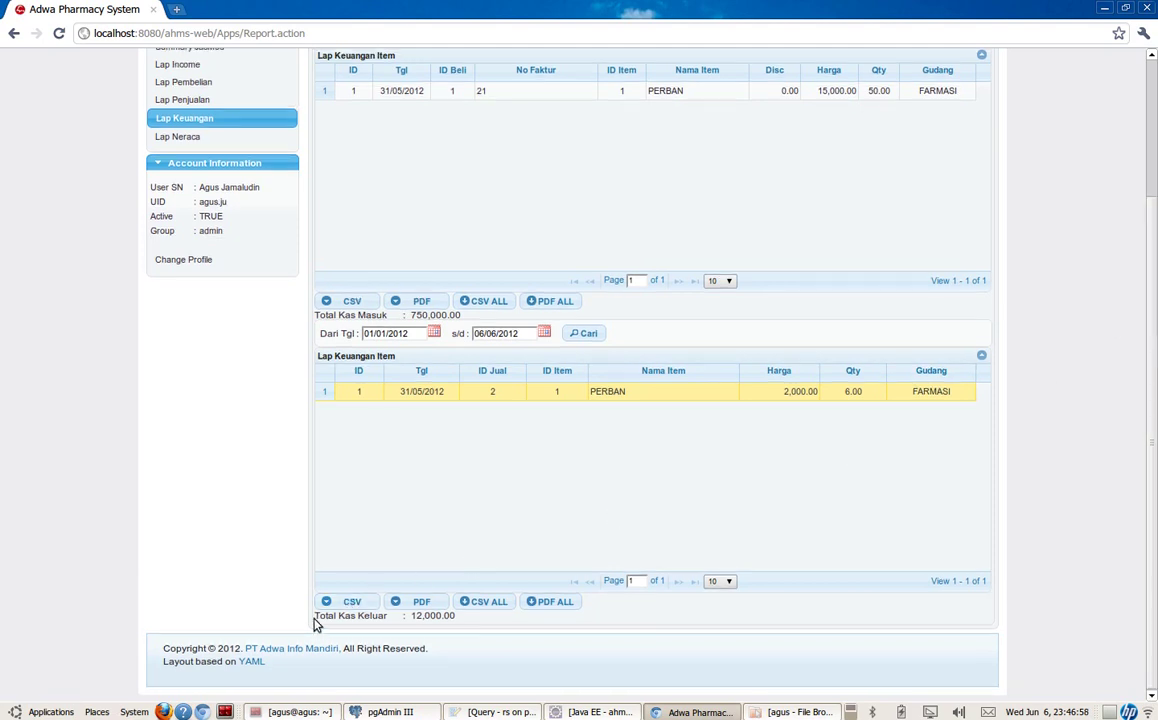
drag(314, 618, 389, 619)
click(390, 619)
scroll(1155, 376, up, 4)
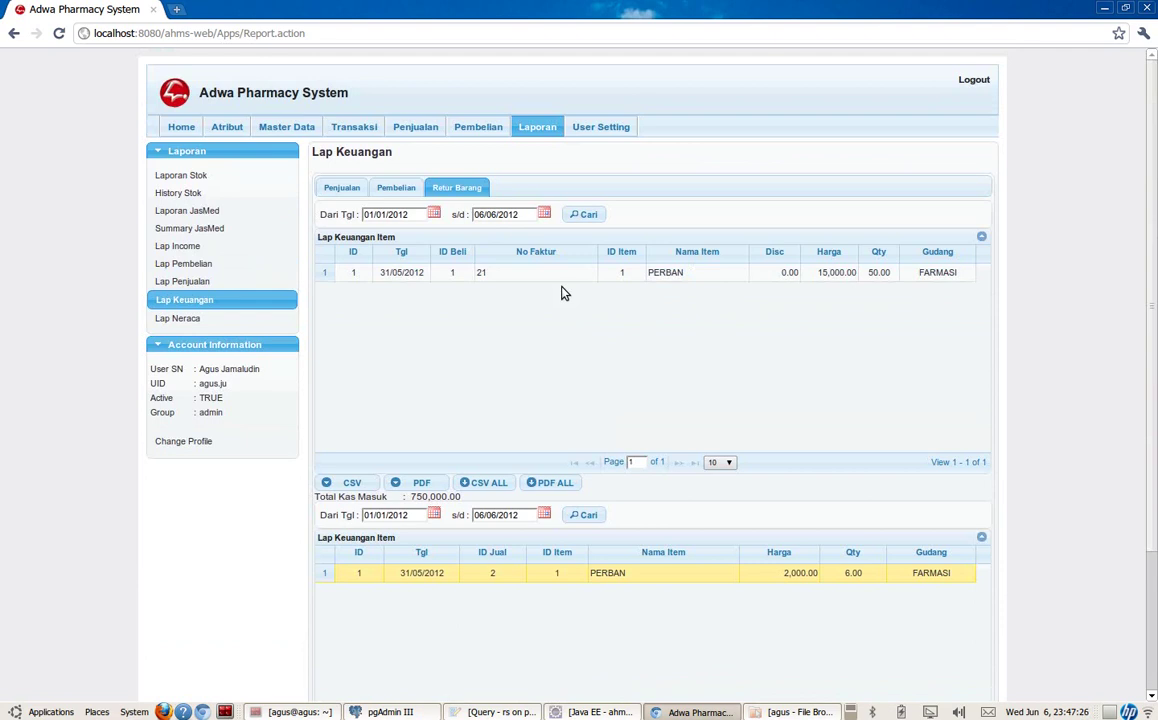
- Show the Lap Neraca report and download it for Tahun 2012 and Bulan 5
click(274, 322)
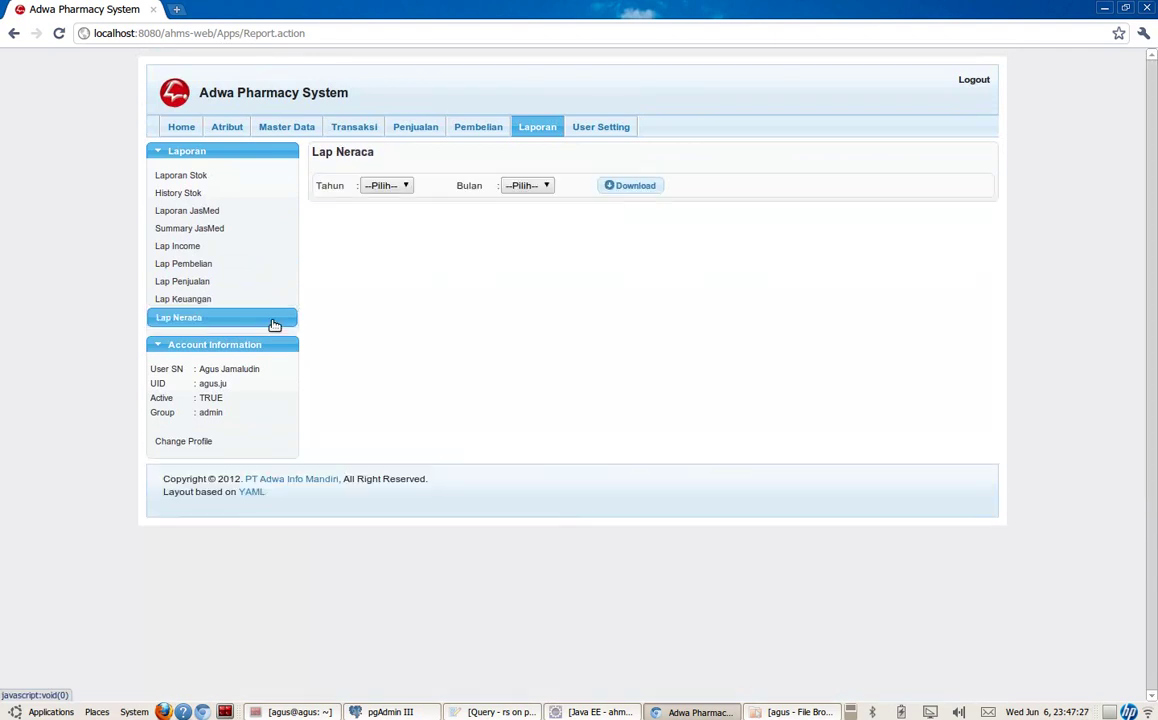
click(405, 187)
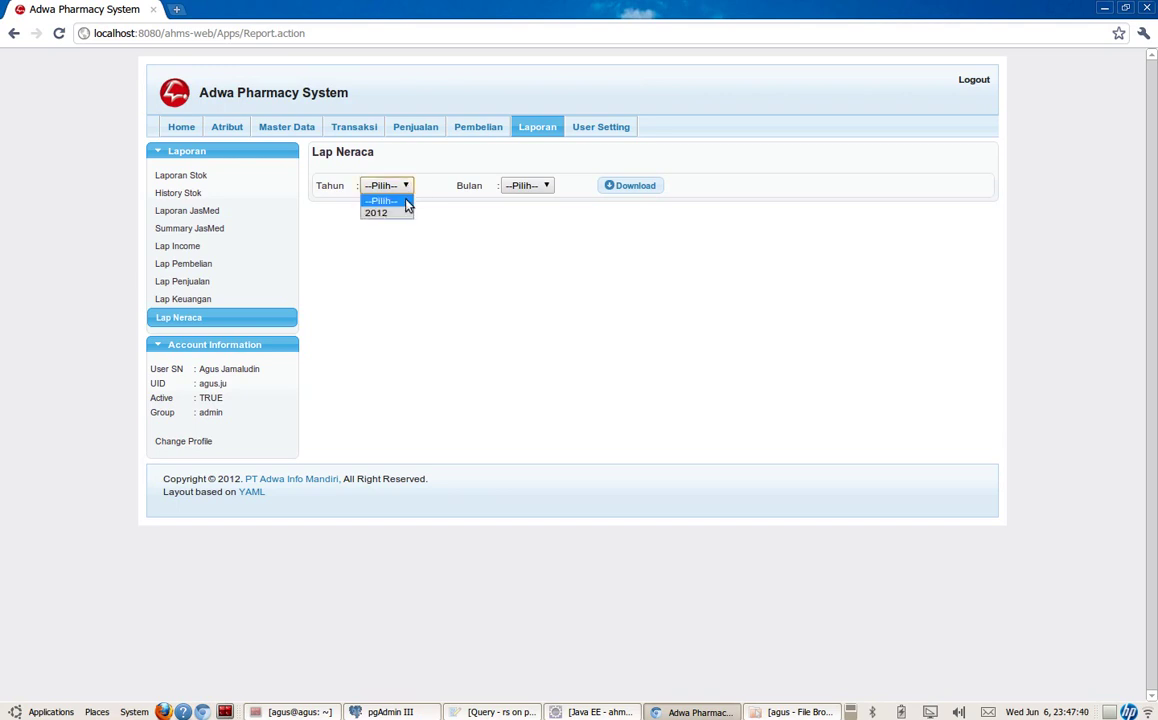
click(425, 187)
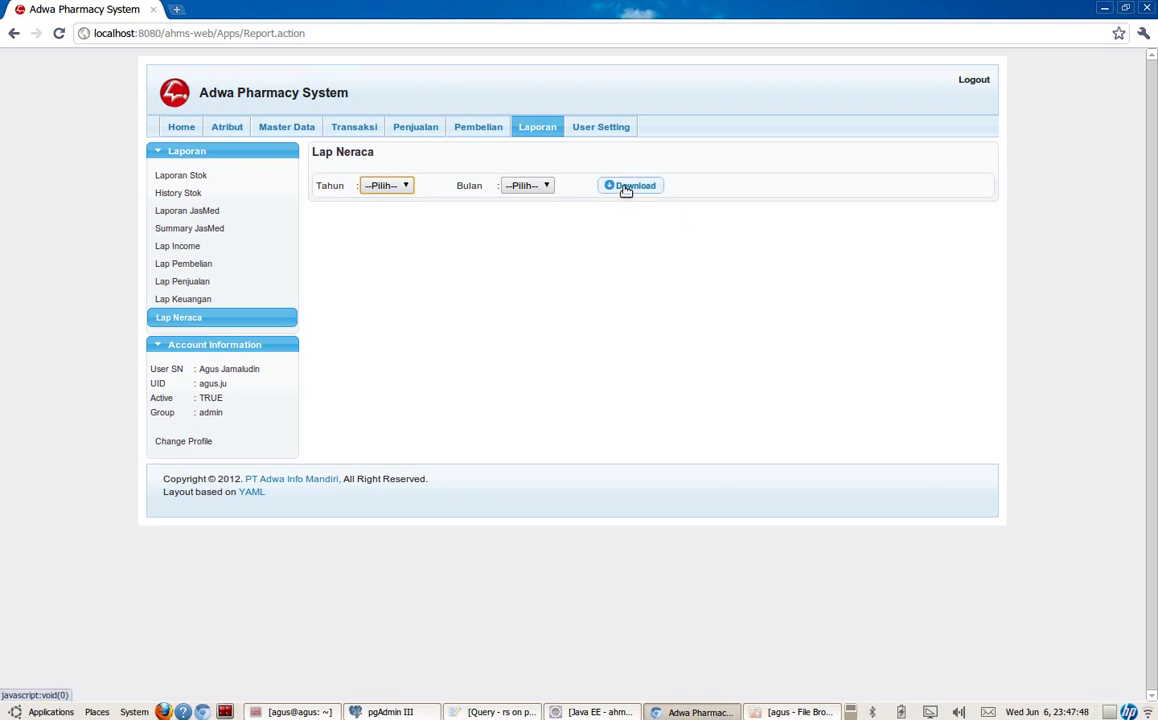
click(403, 187)
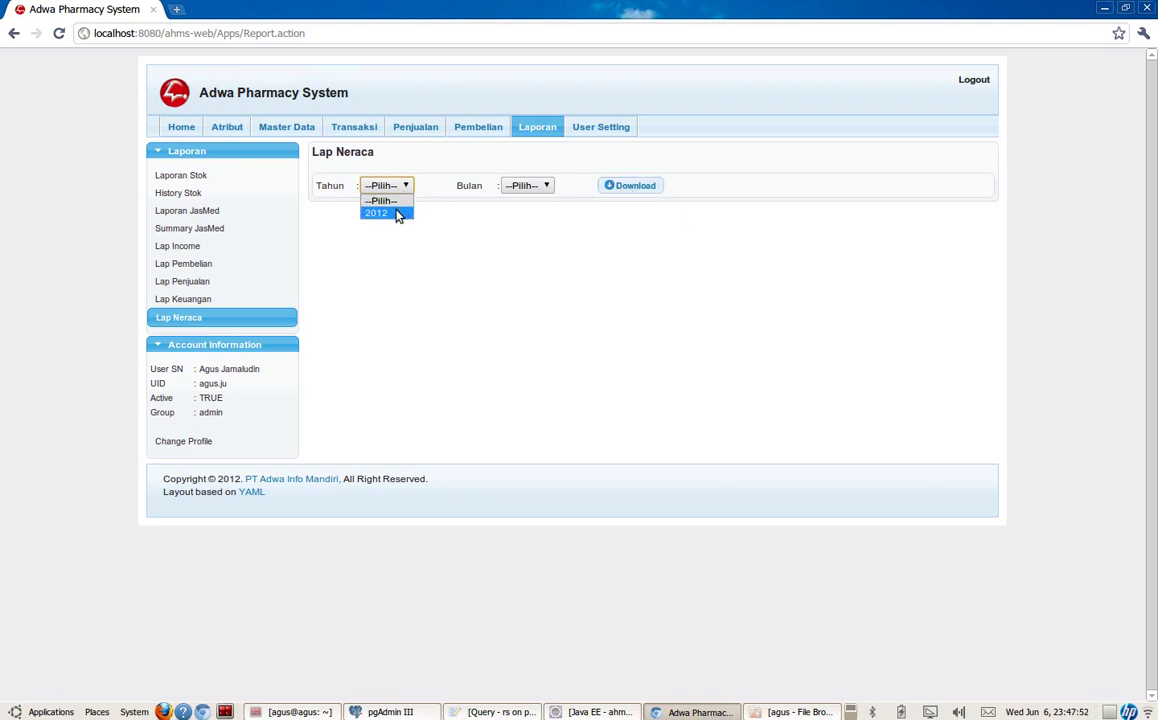
click(398, 214)
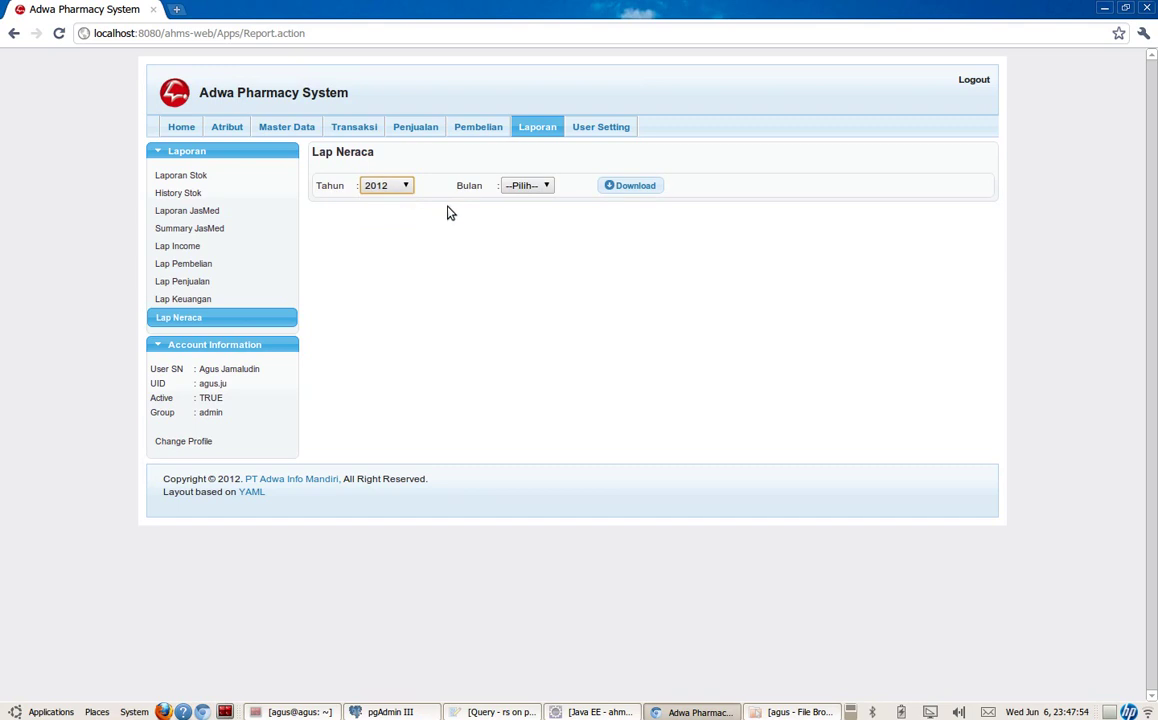
click(526, 187)
click(625, 219)
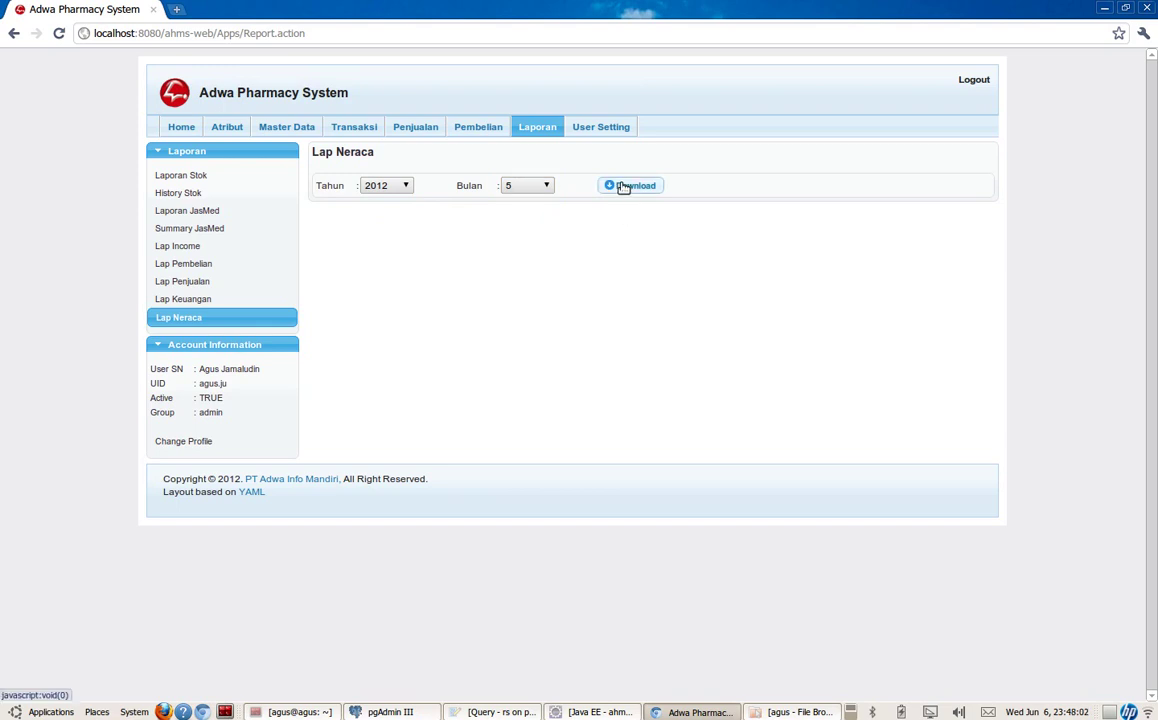
click(624, 187)
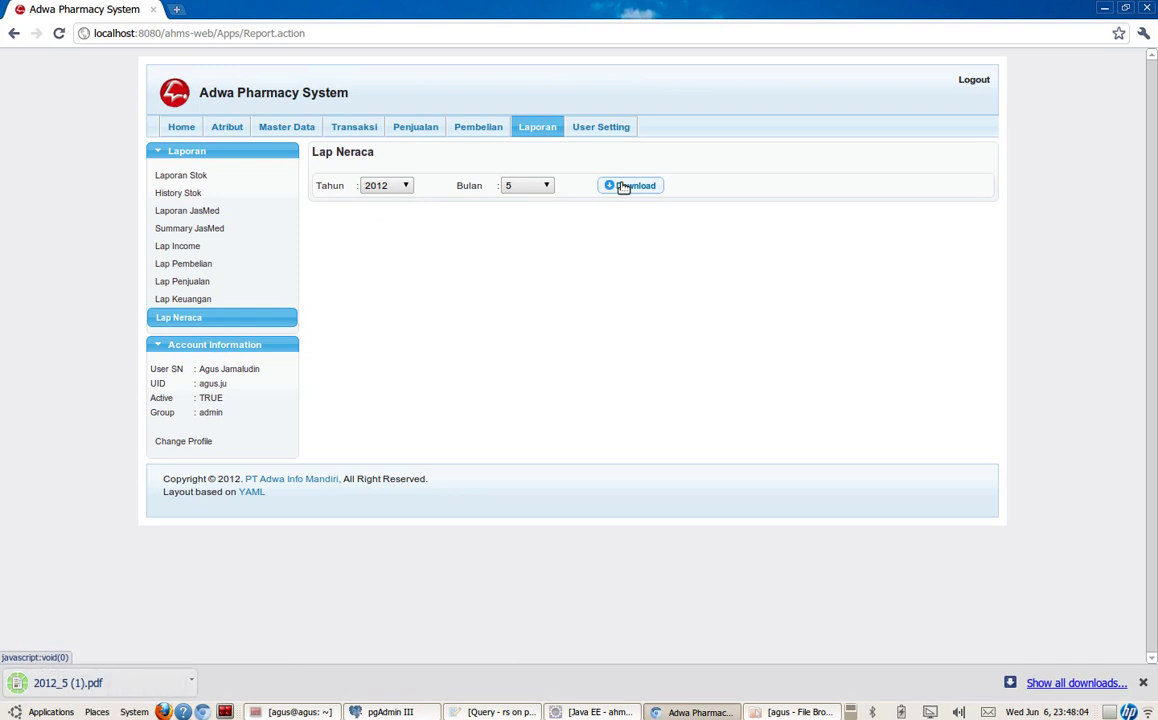
- Open the downloaded 2012_5 (1).pdf in the document viewer and view the Laporan Laba Rugi at 100% zoom
click(157, 695)
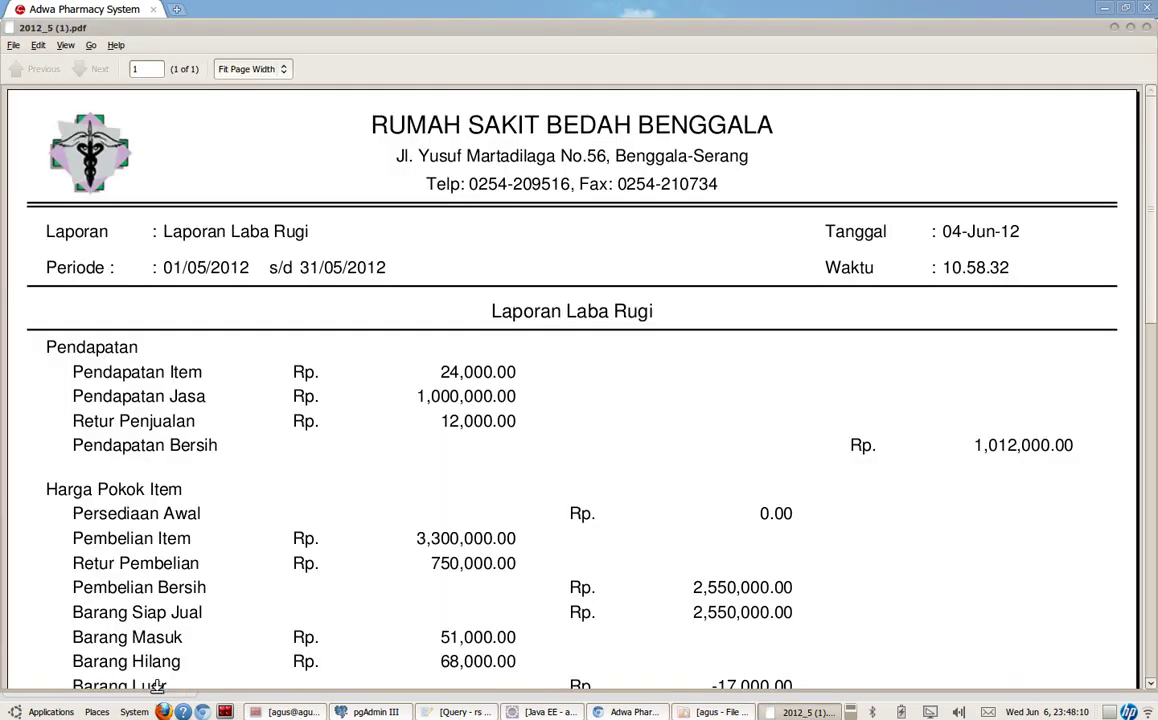
click(265, 69)
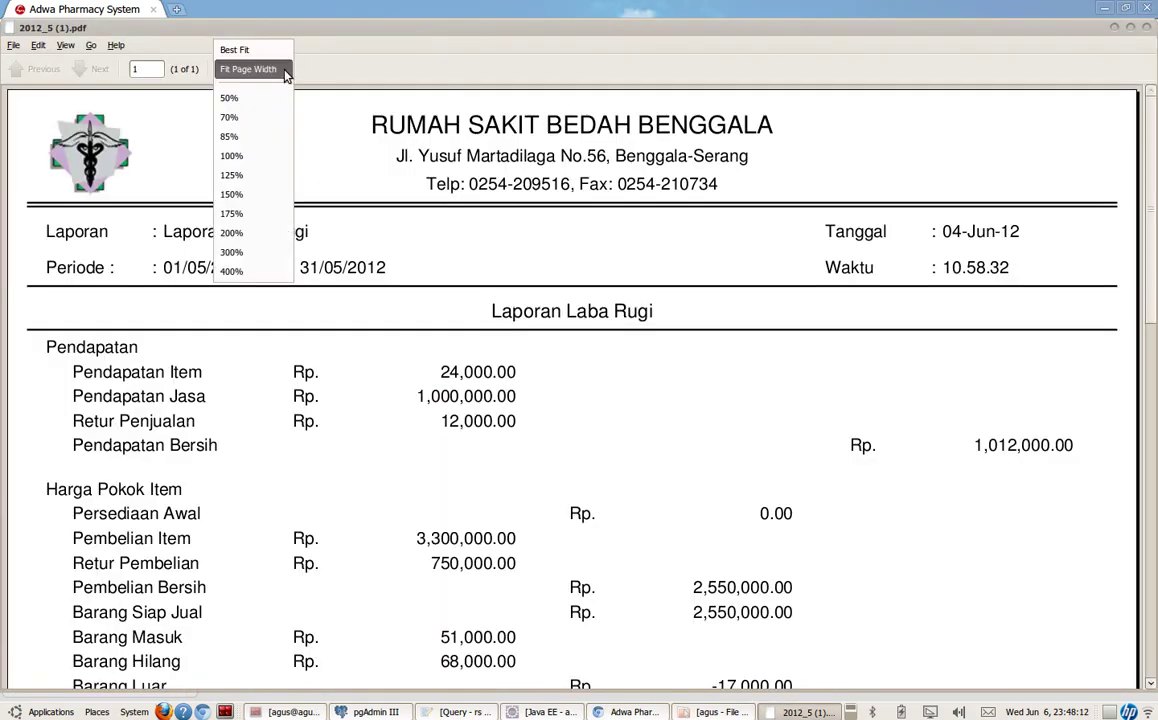
click(270, 160)
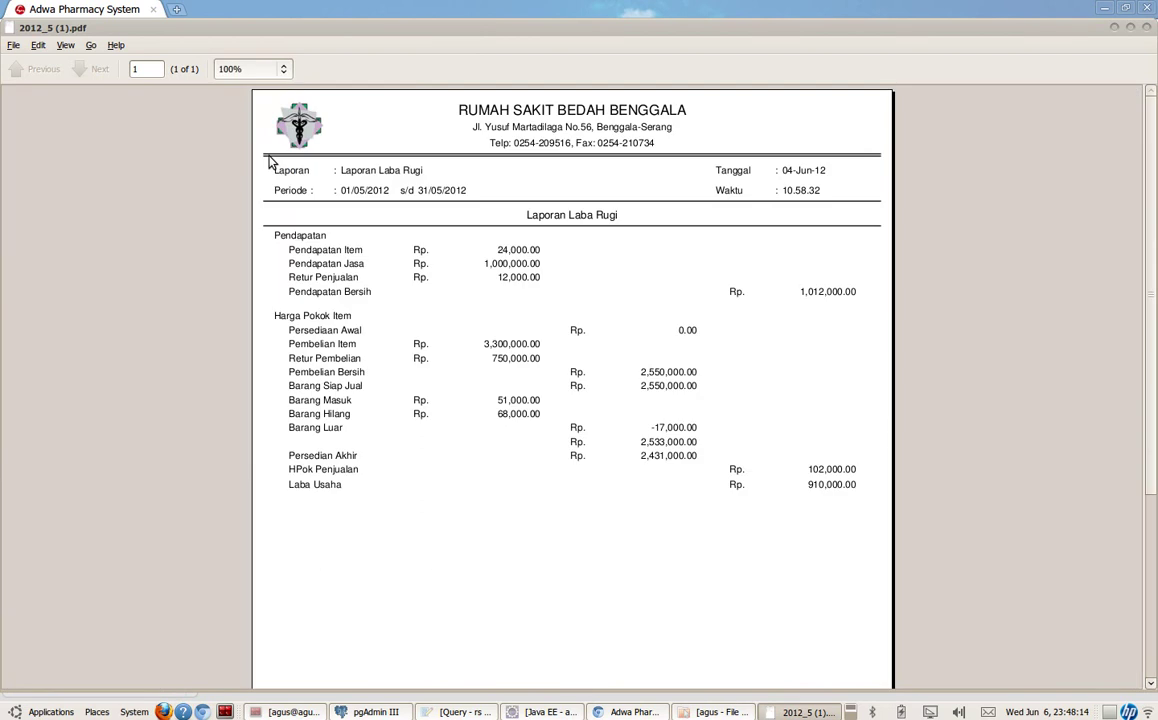